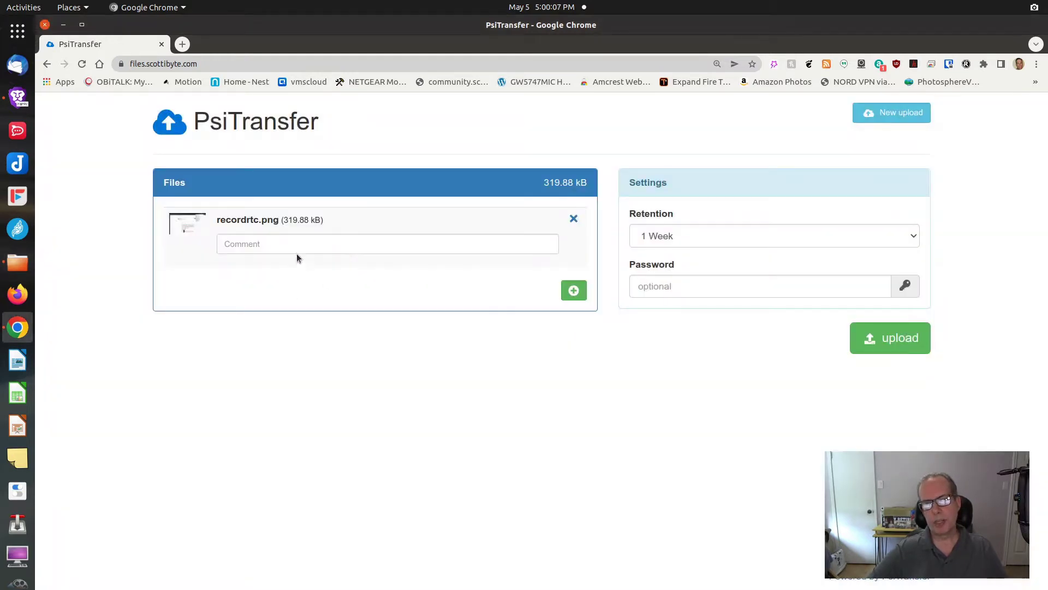
Step: Comment recordrtc.png 'This is a comment', set retention to one time download, and add a password
left_click(302, 244)
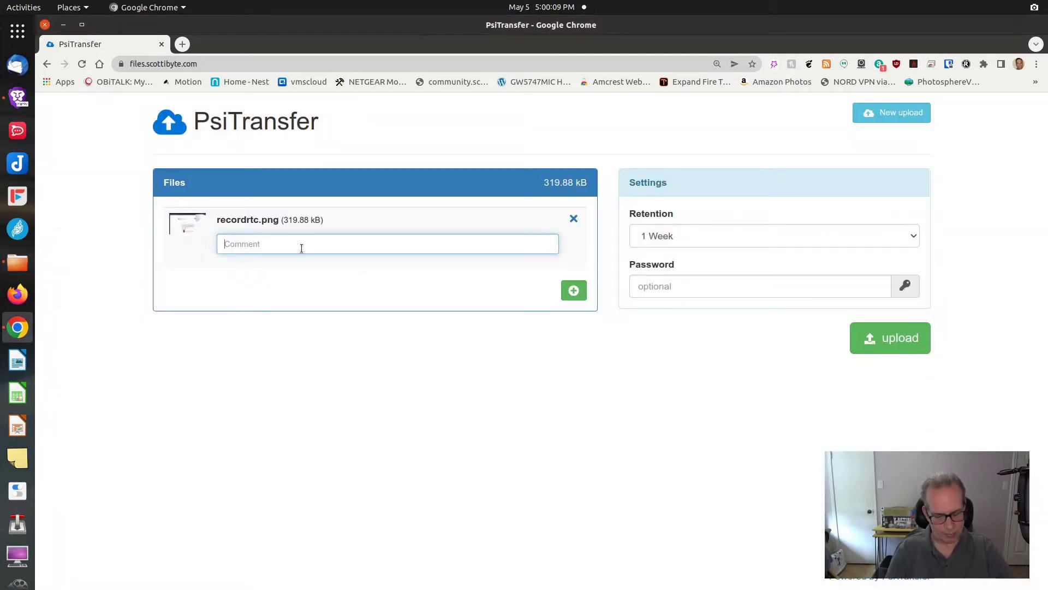
type("This is a ")
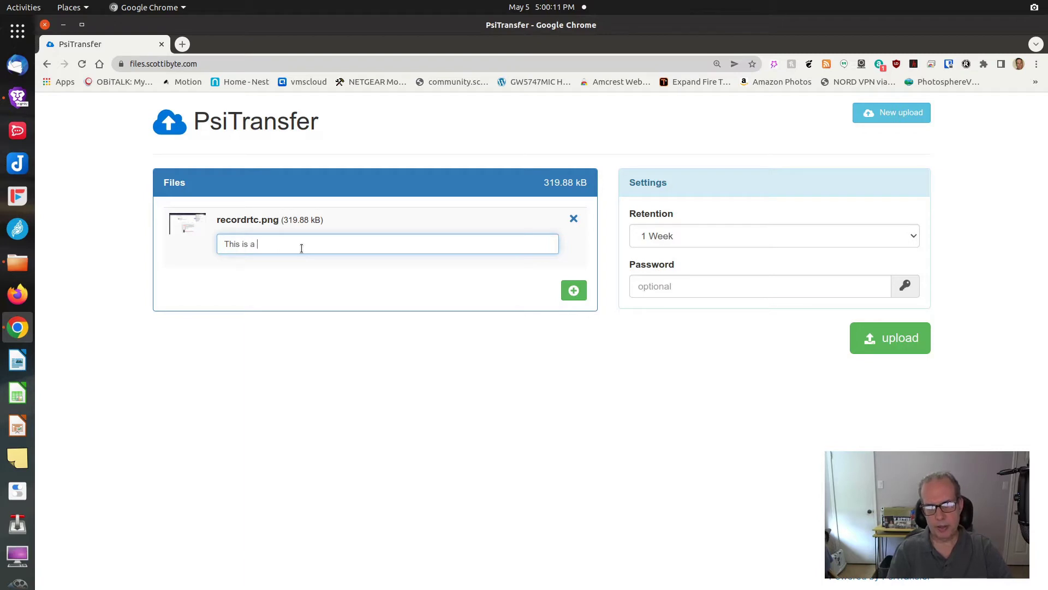
type("comment")
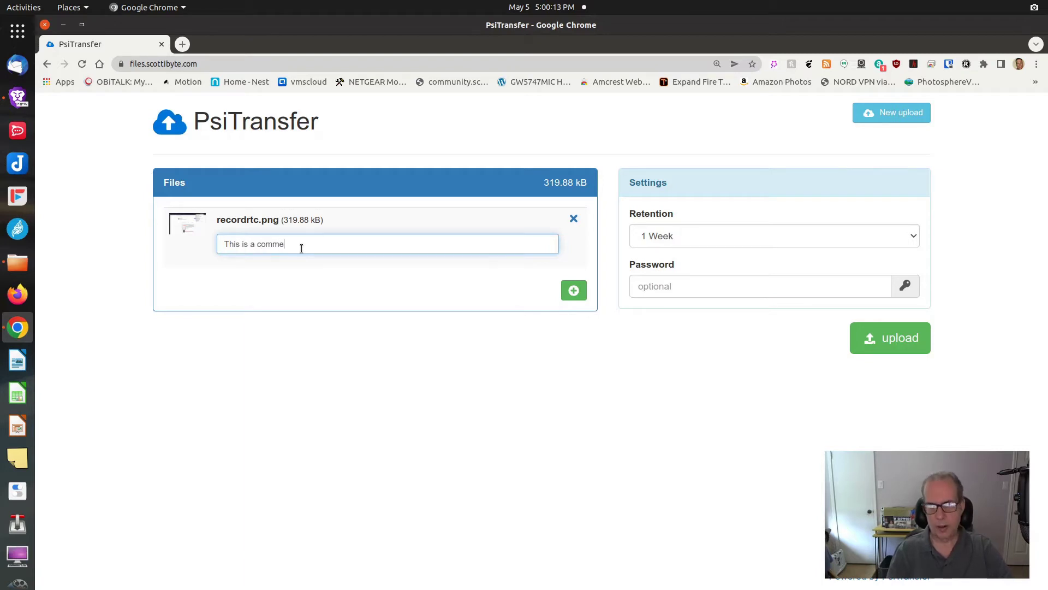
left_click(837, 237)
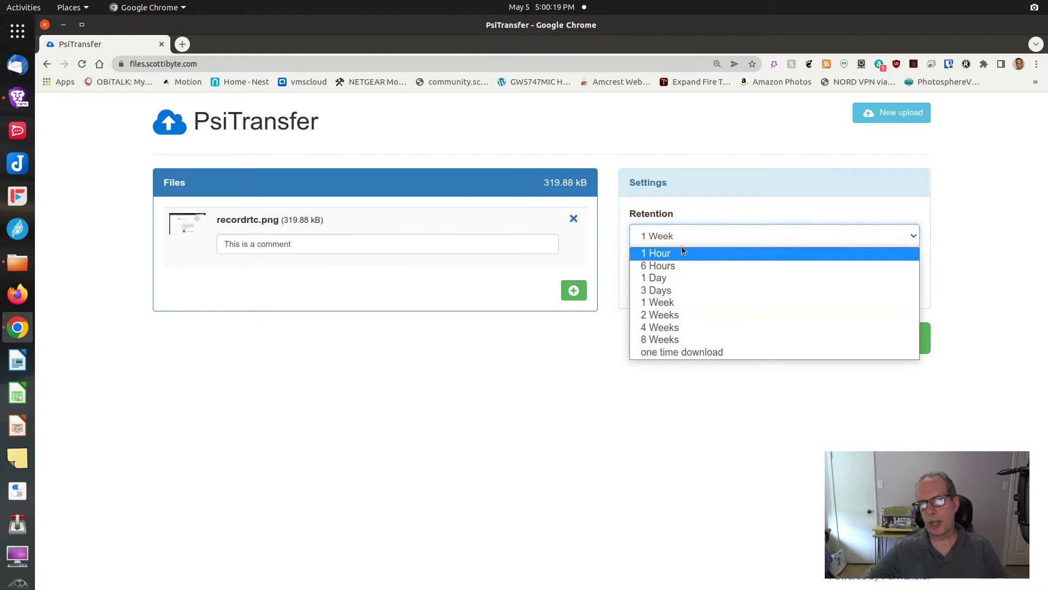
left_click(691, 350)
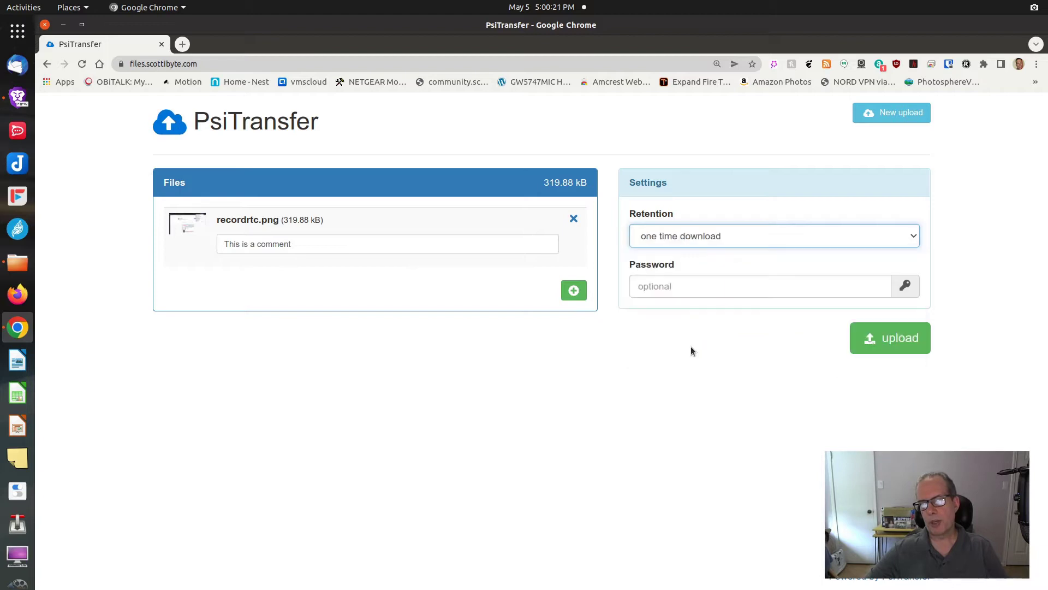
left_click(687, 290)
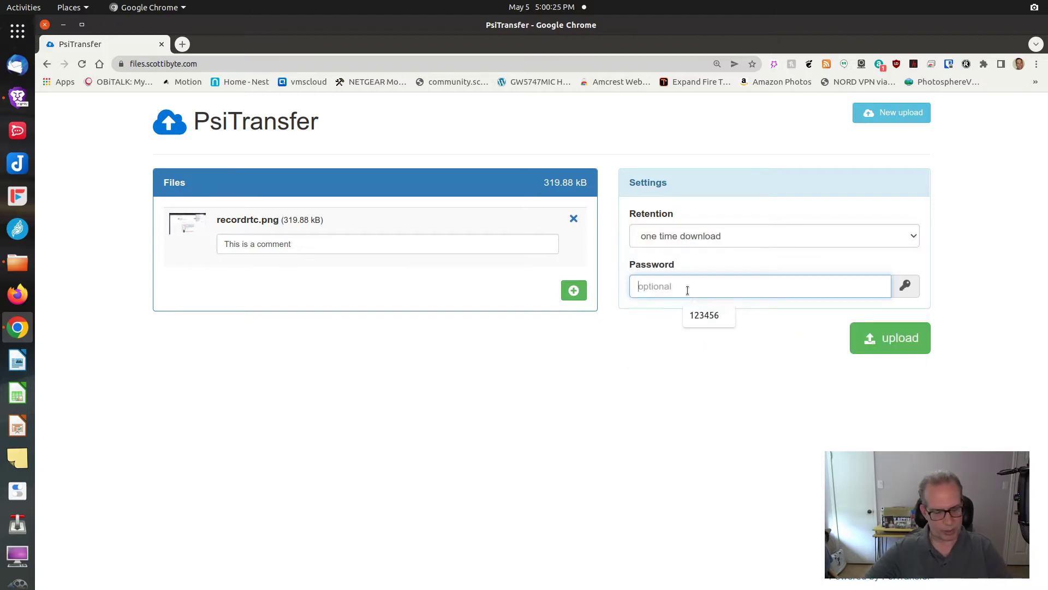
type("1234")
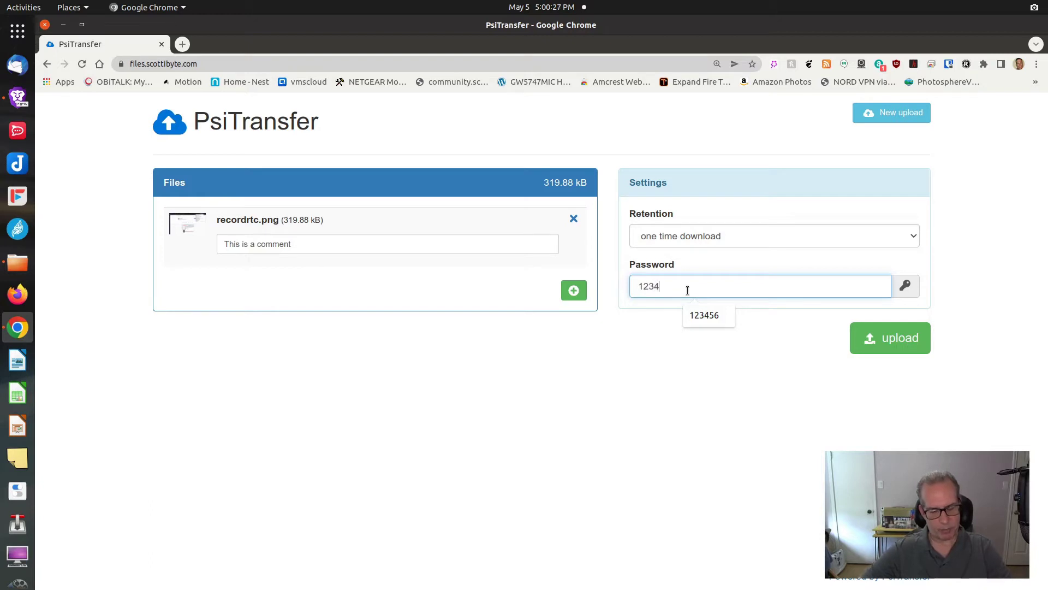
type("56")
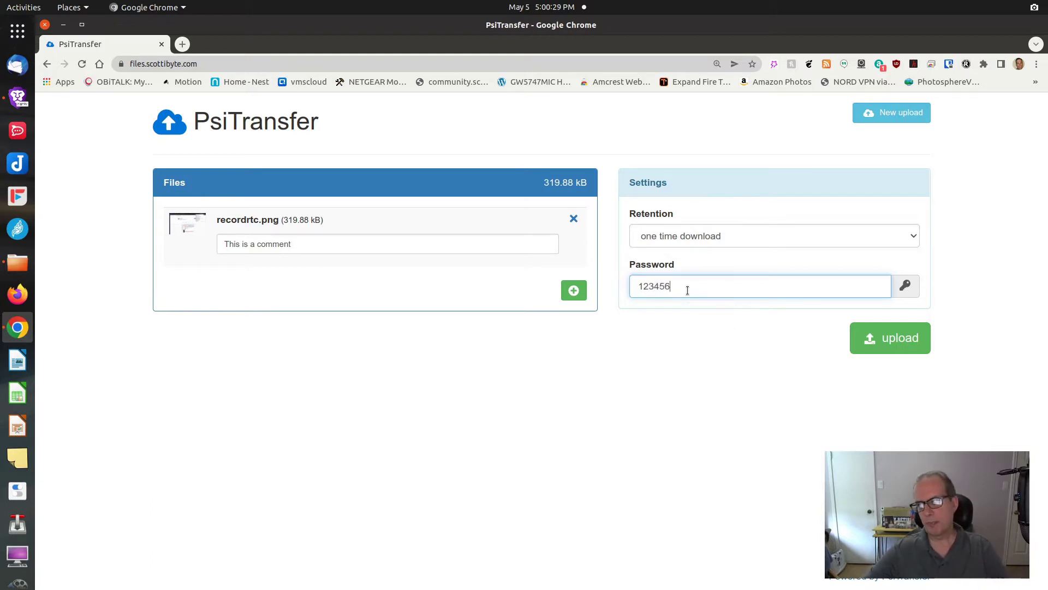
Step: Upload recordrtc.png, then view and close the QR code for its download link
left_click(886, 340)
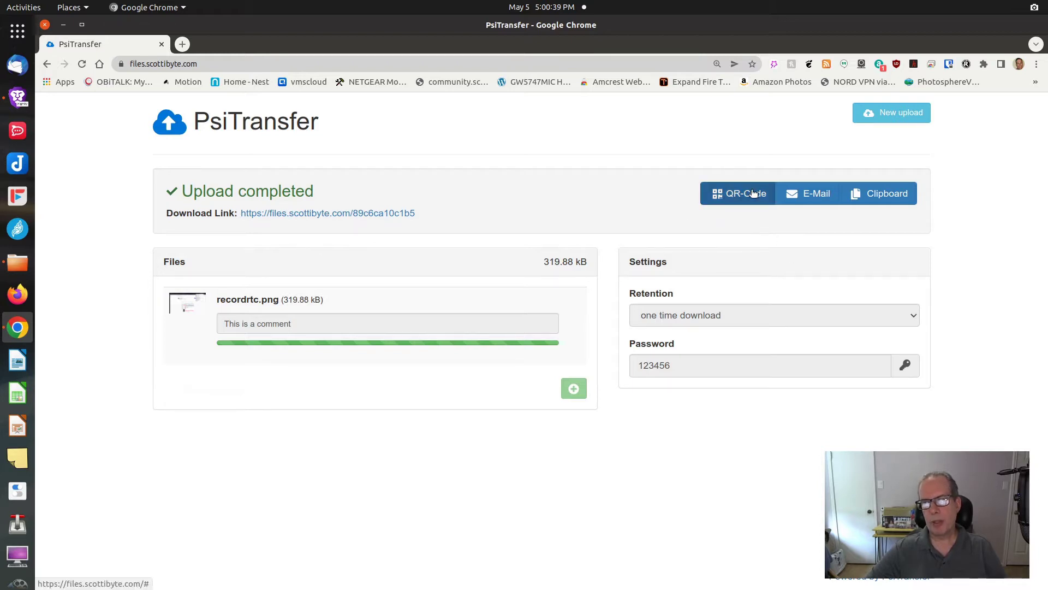
left_click(732, 194)
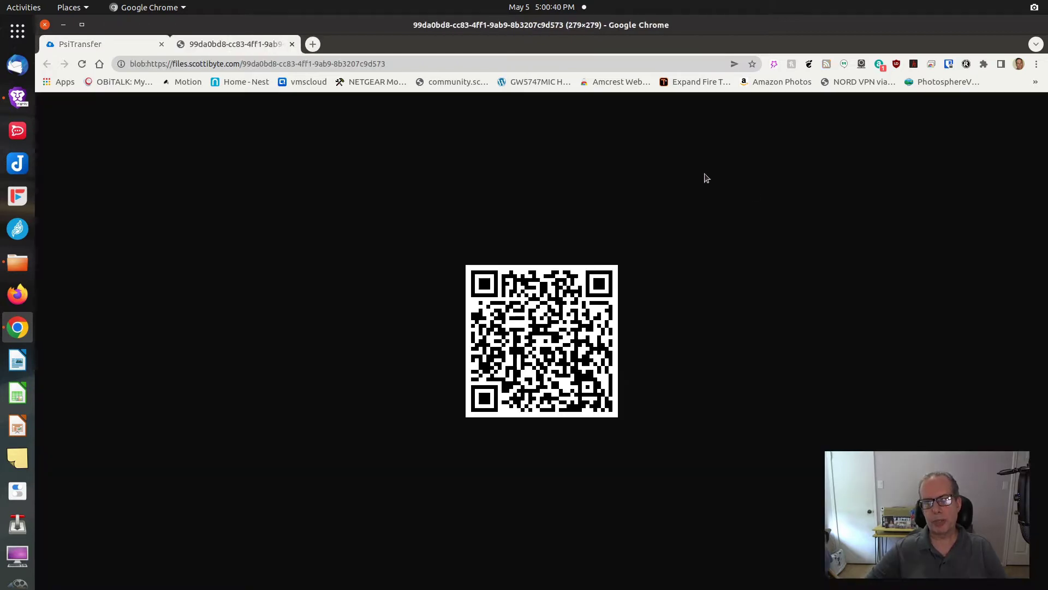
left_click(292, 44)
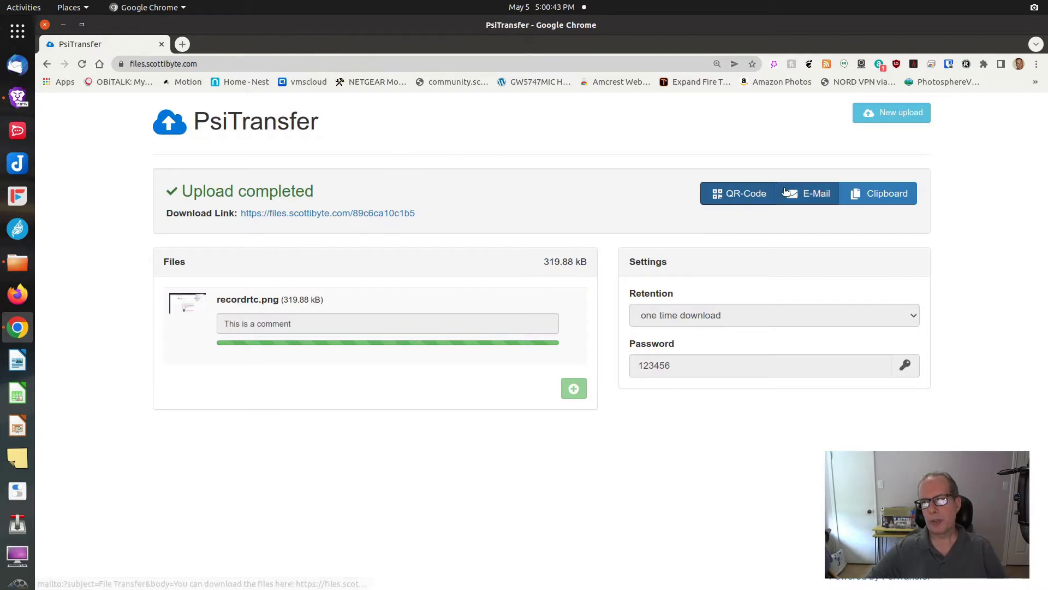
left_click(785, 193)
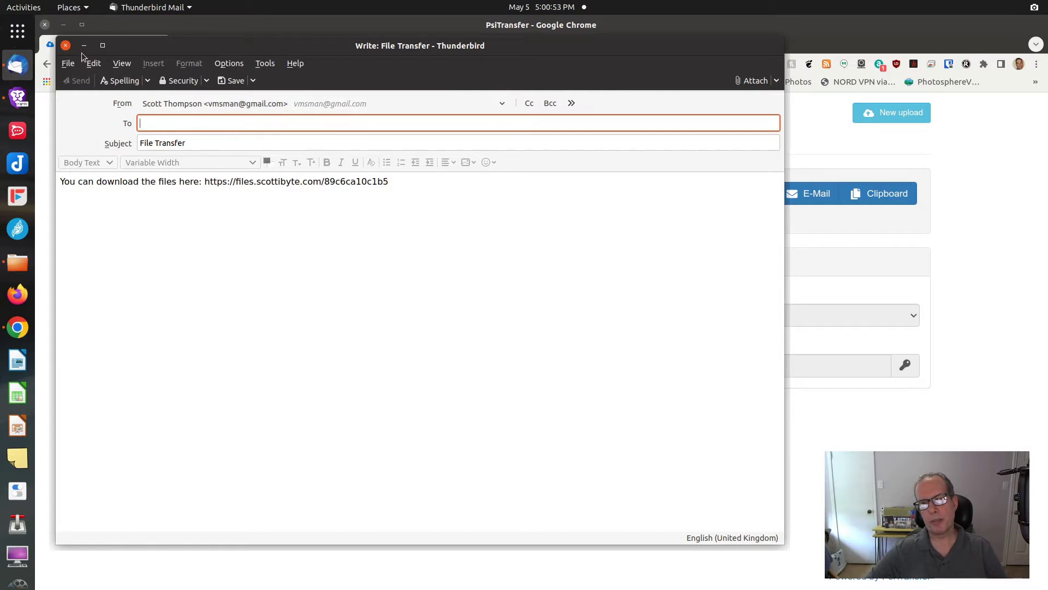
left_click(66, 45)
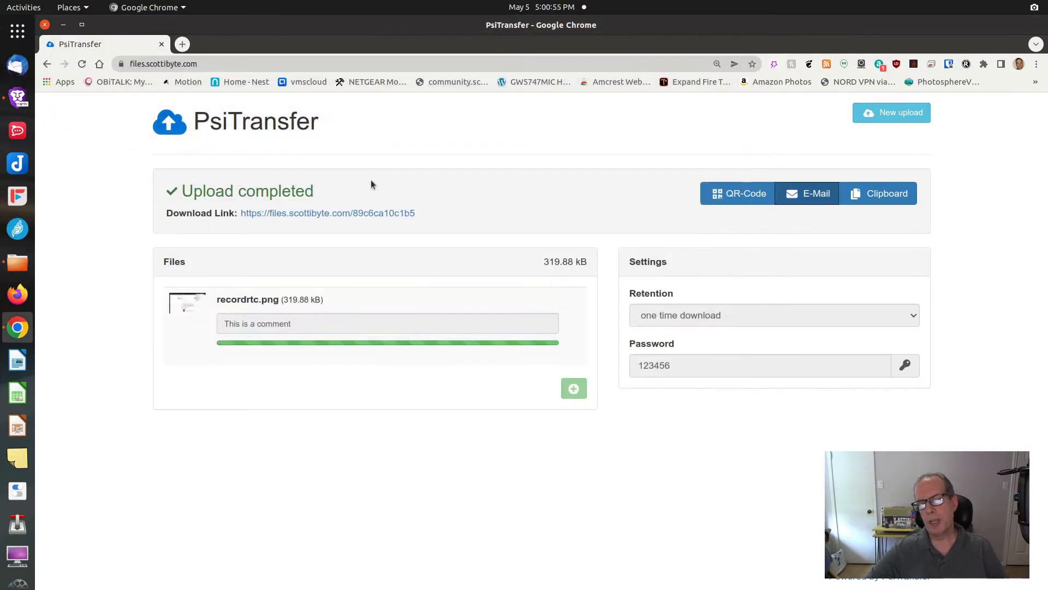
Step: Copy the download link and open it in a new browser tab
left_click(868, 196)
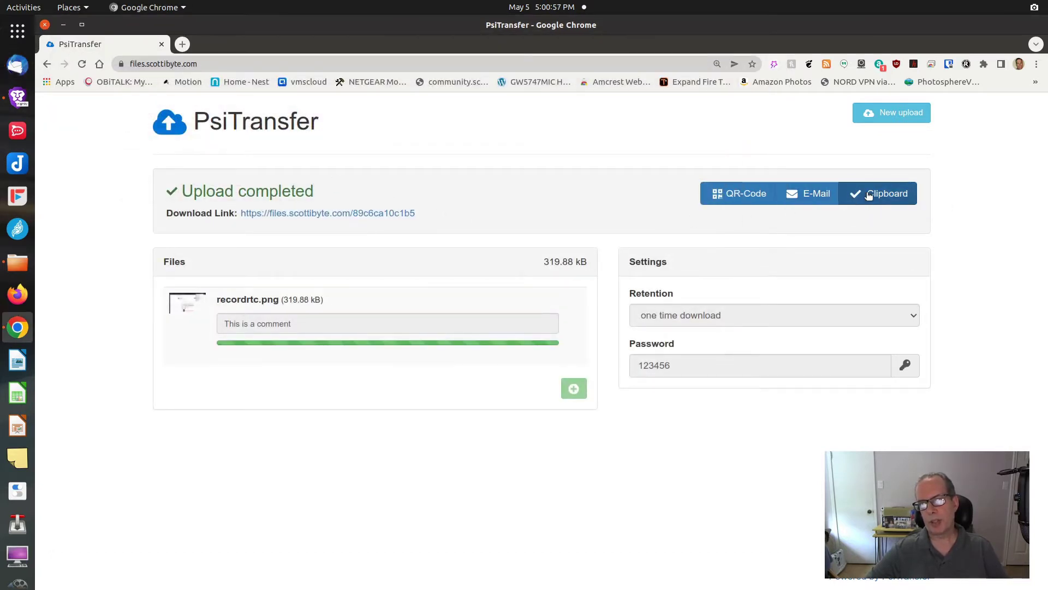
left_click(183, 45)
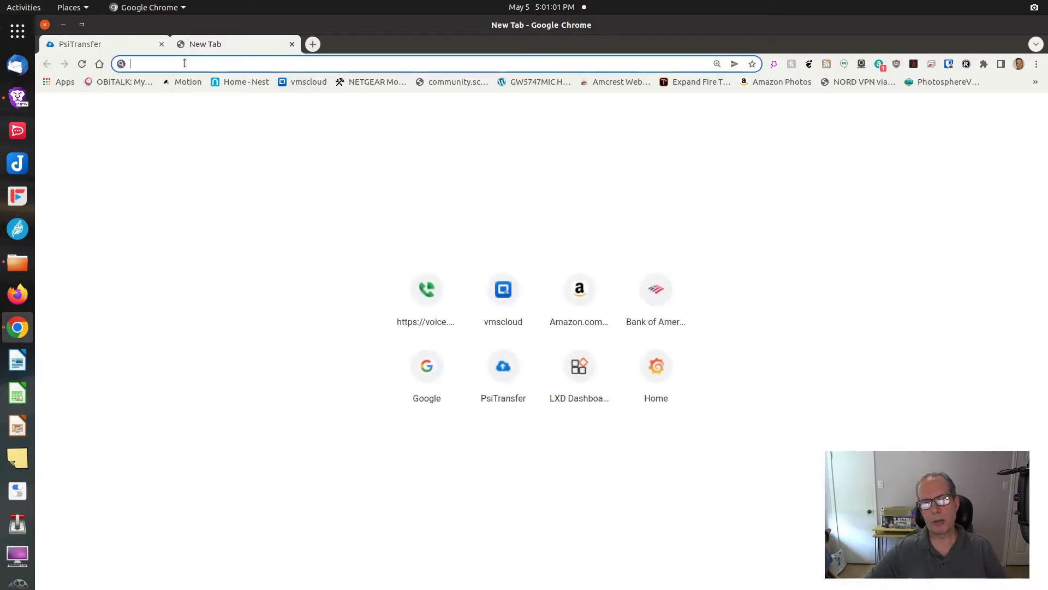
right_click(185, 64)
left_click(218, 132)
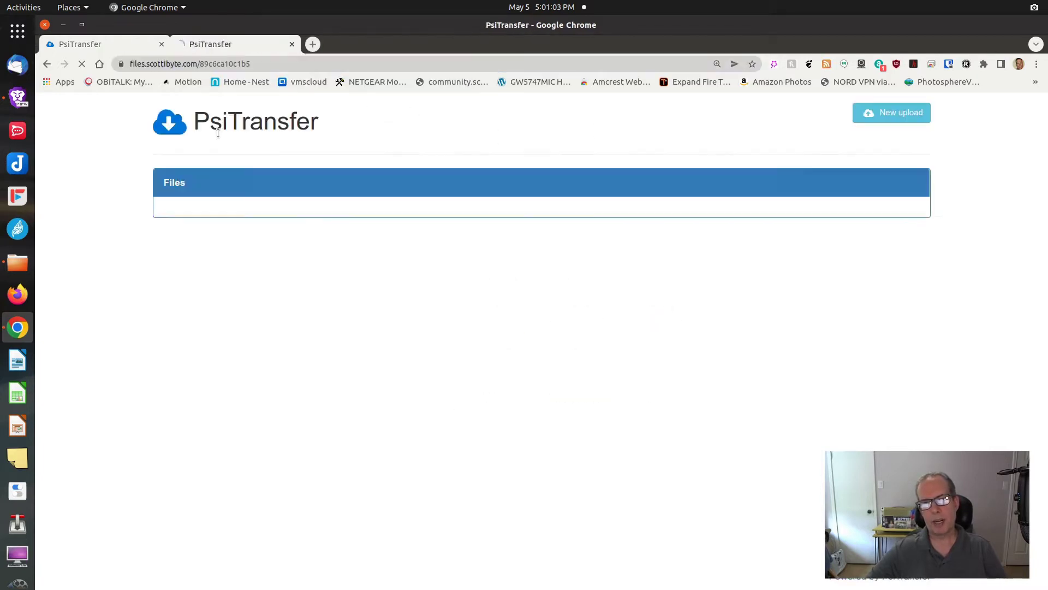
Step: Enter the download password and decrypt to reveal recordrtc.png
left_click(267, 226)
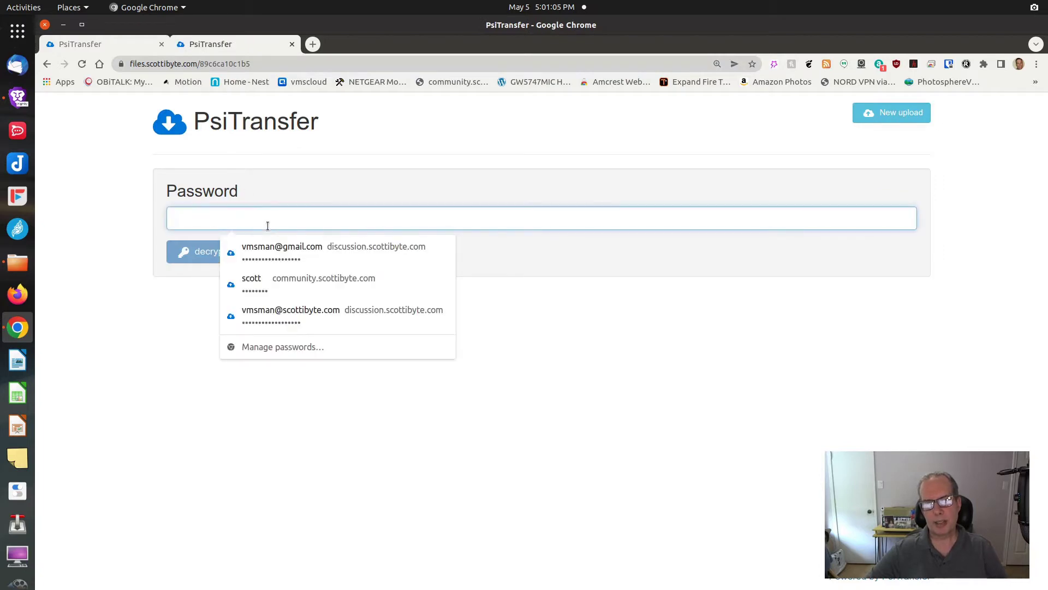
type("••")
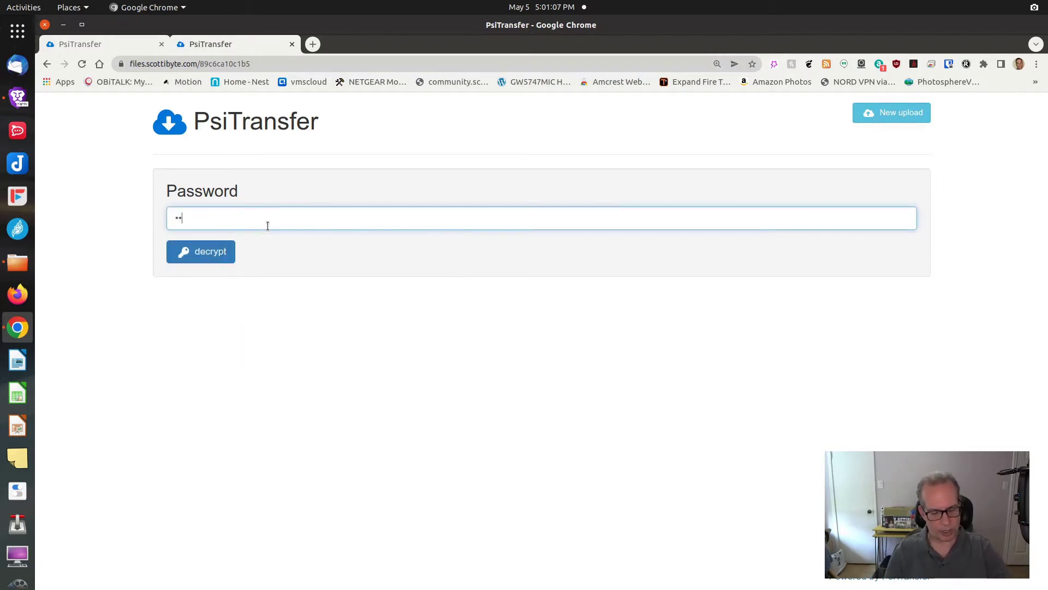
type("••••")
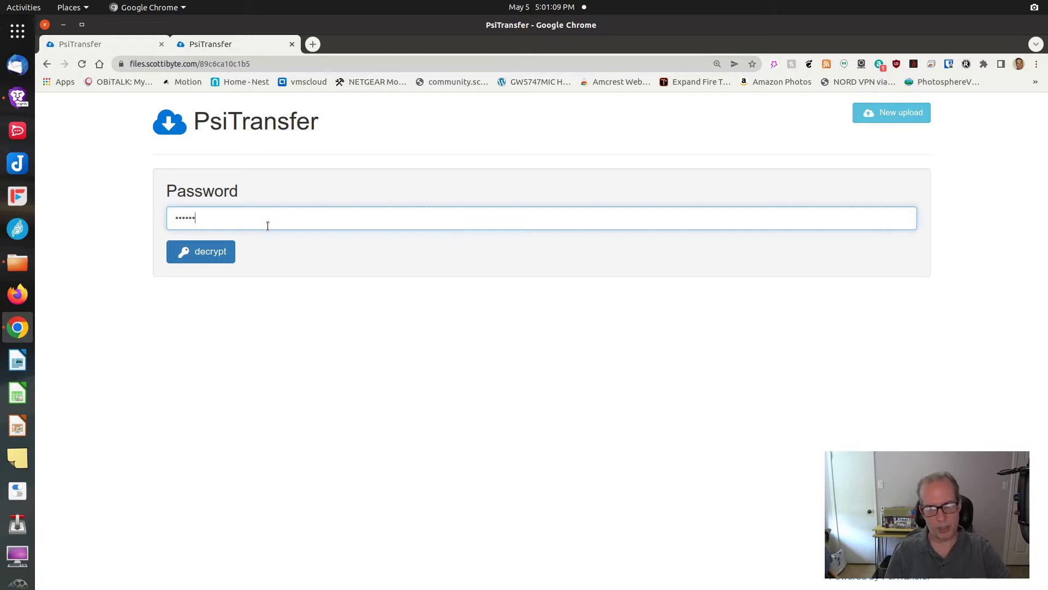
left_click(214, 252)
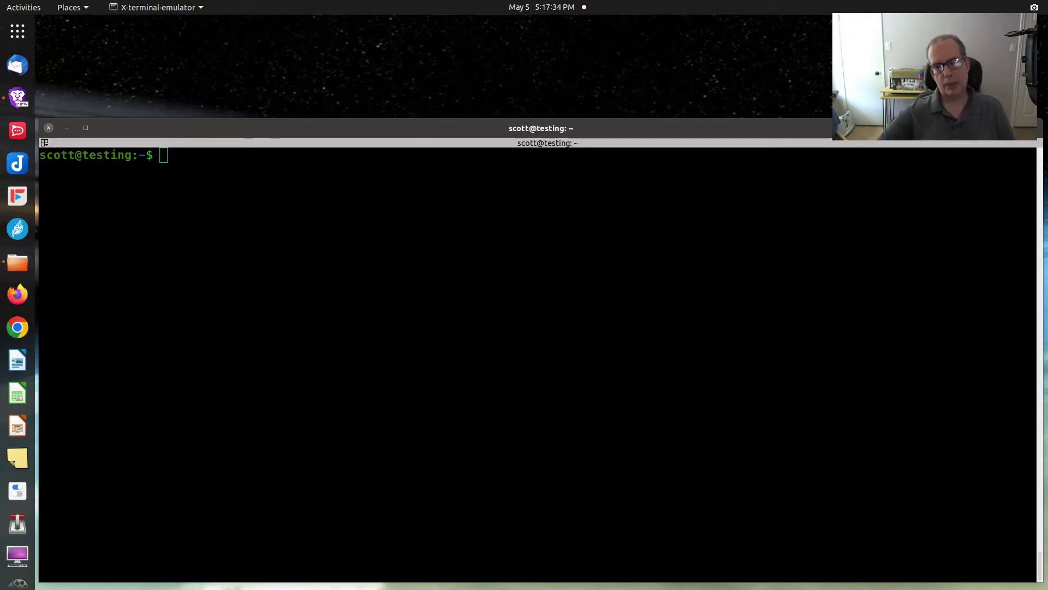
left_click(159, 204)
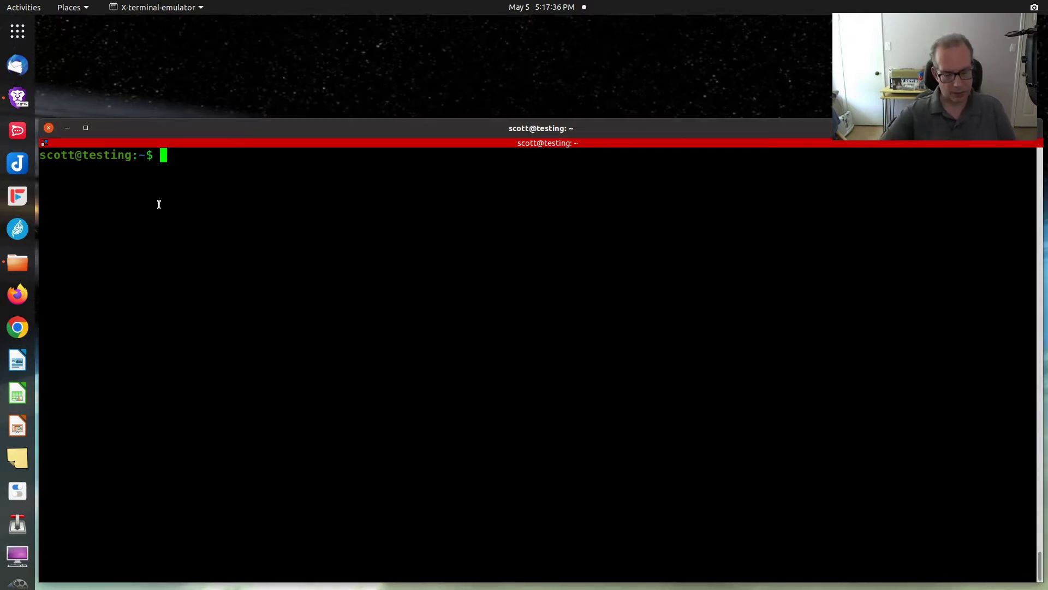
key("ctrl+shift+v")
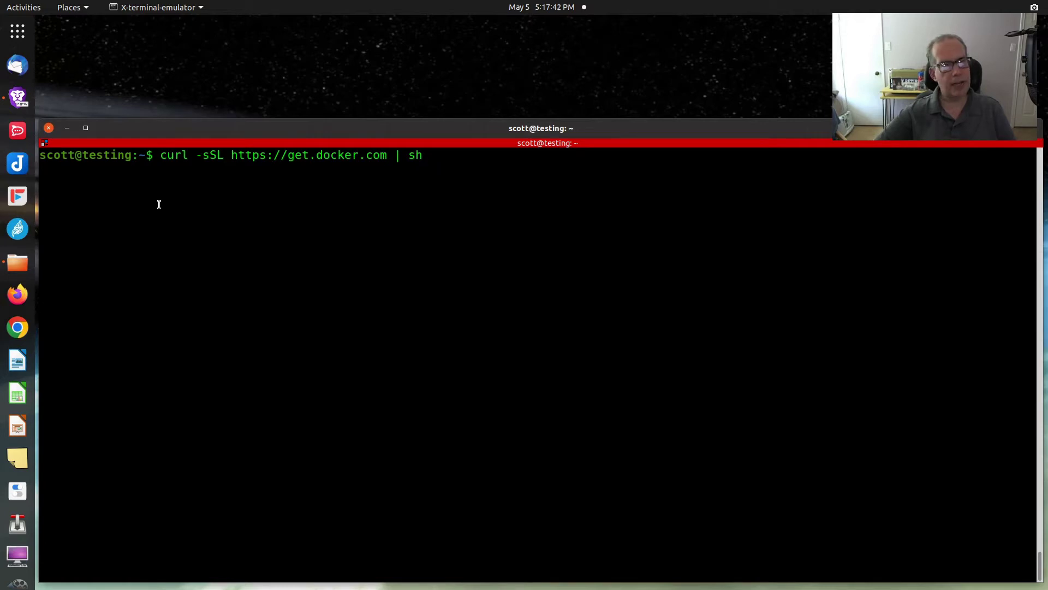
key("BackSpace")
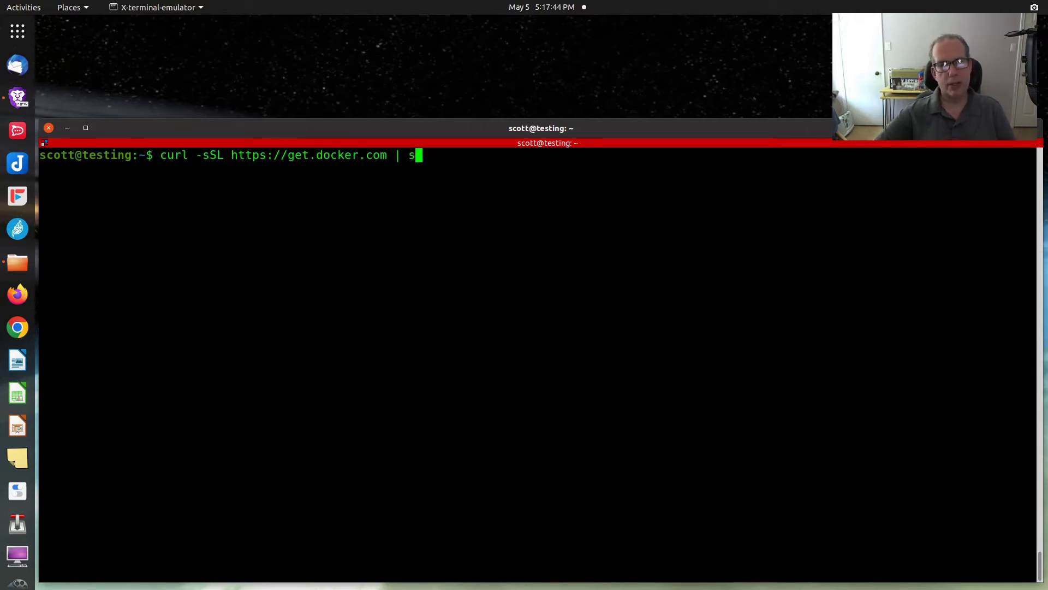
key("BackSpace")
key("BackSpace")
key("BackSpace")
key("BackSpace")
key("BackSpace")
key("BackSpace")
key("BackSpace")
key("BackSpace")
key("BackSpace")
key("BackSpace")
key("BackSpace")
key("BackSpace")
key("BackSpace")
key("BackSpace")
key("BackSpace")
key("BackSpace")
key("BackSpace")
key("BackSpace")
key("BackSpace")
key("BackSpace")
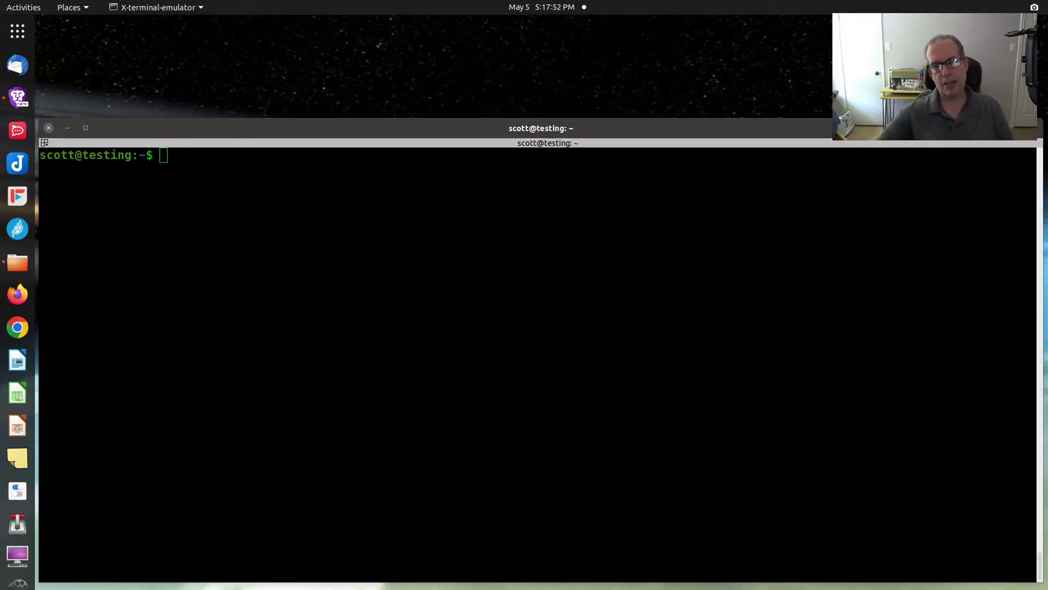
Step: Add the user to the docker group with the pasted command and administrator password
left_click(120, 217)
key("ctrl+shift+v")
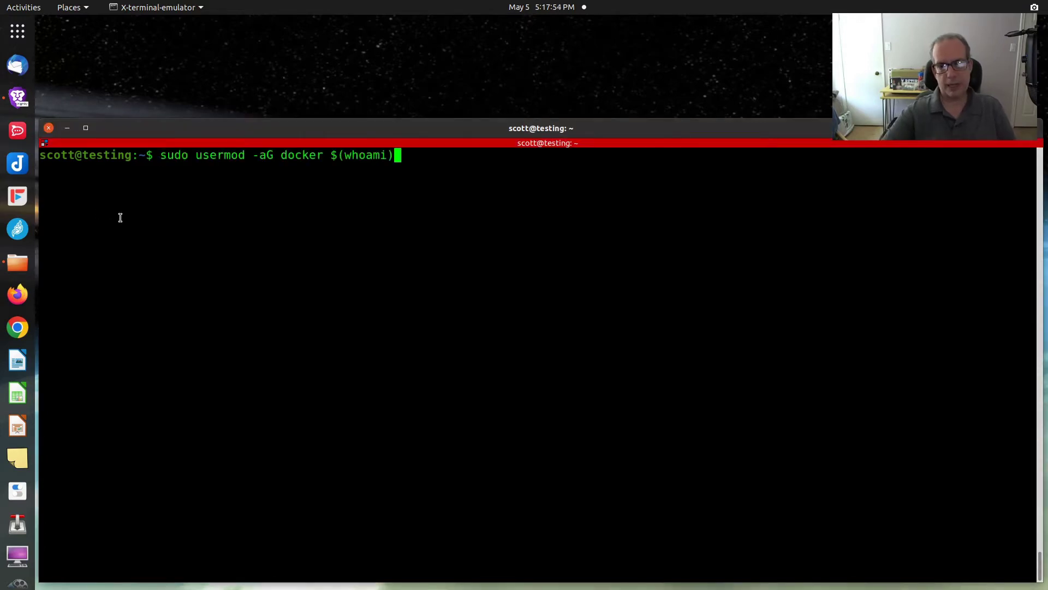
key("Return")
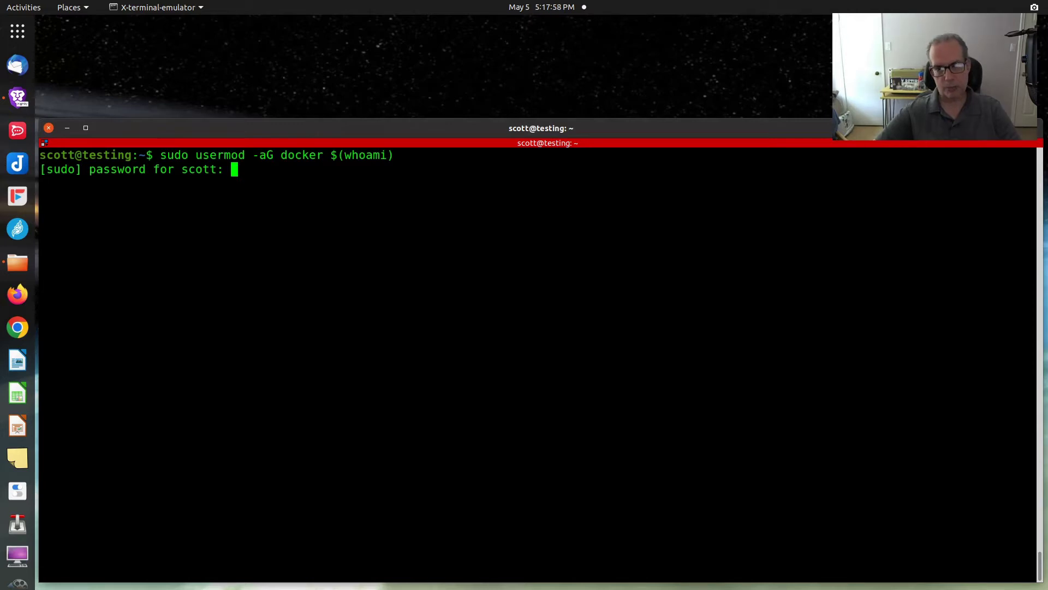
key("Return")
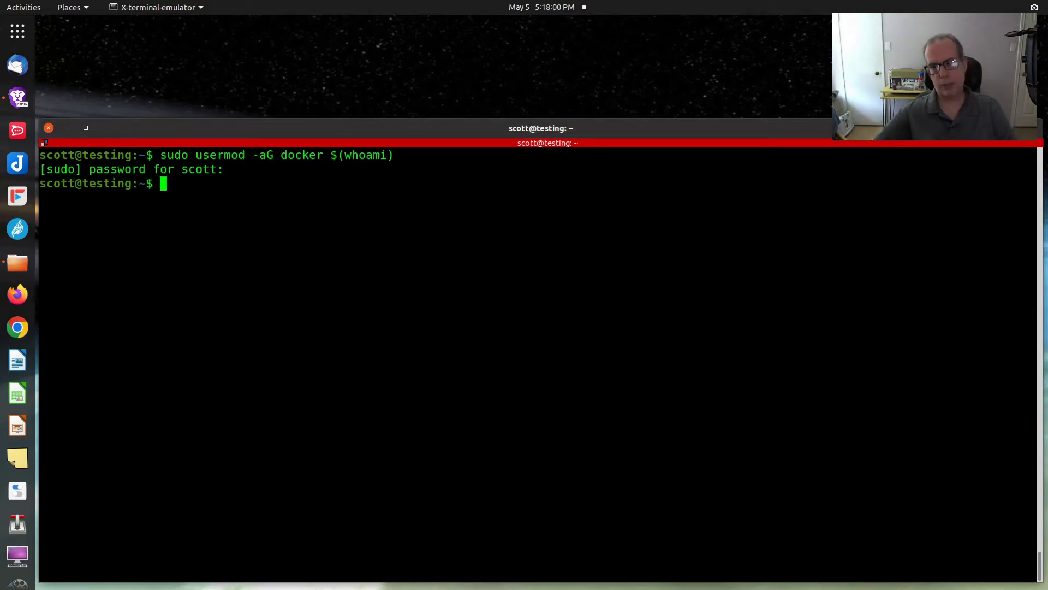
key("Return")
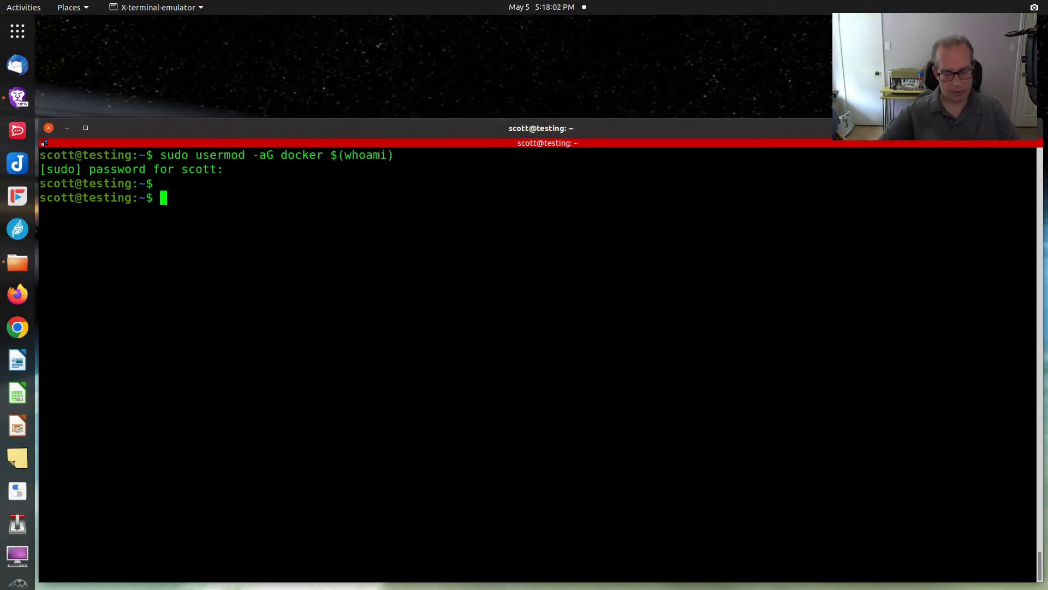
Step: Apply the group with newgrp docker, confirm via groups, and install docker-compose
type("newgr")
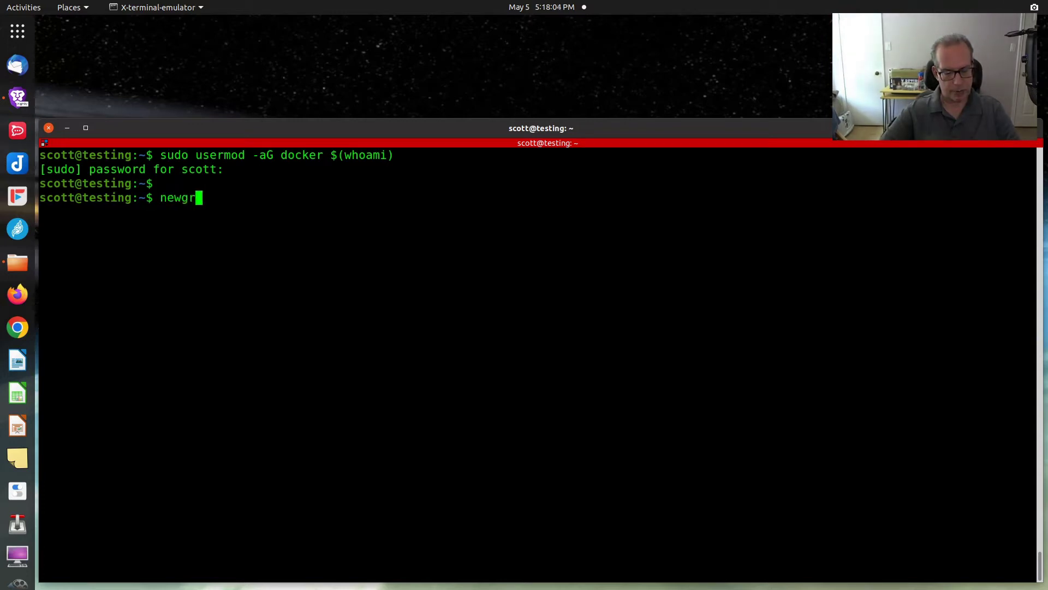
type("p docker")
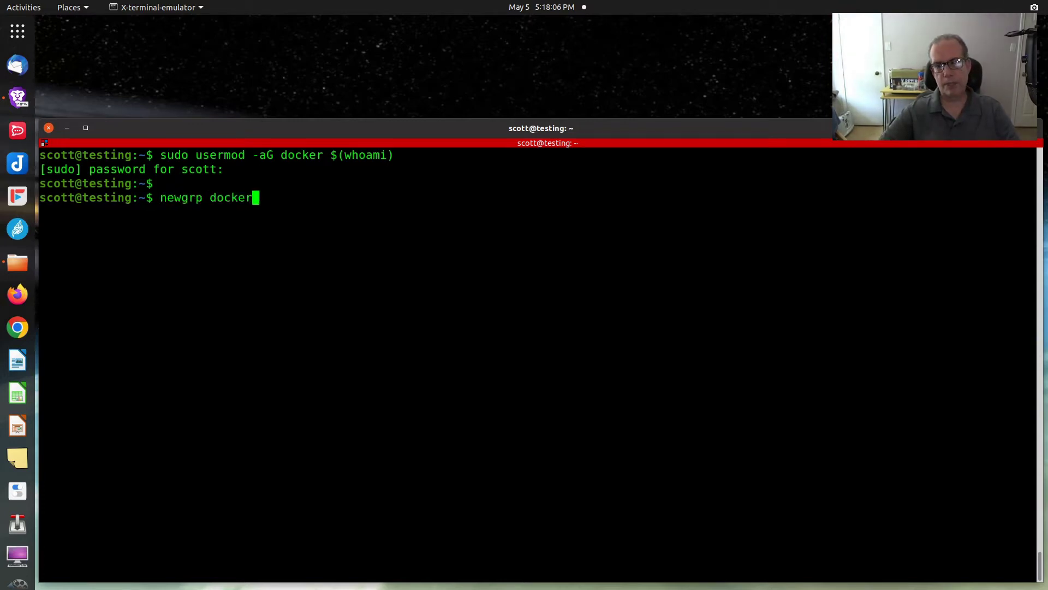
key("Return")
type("grou")
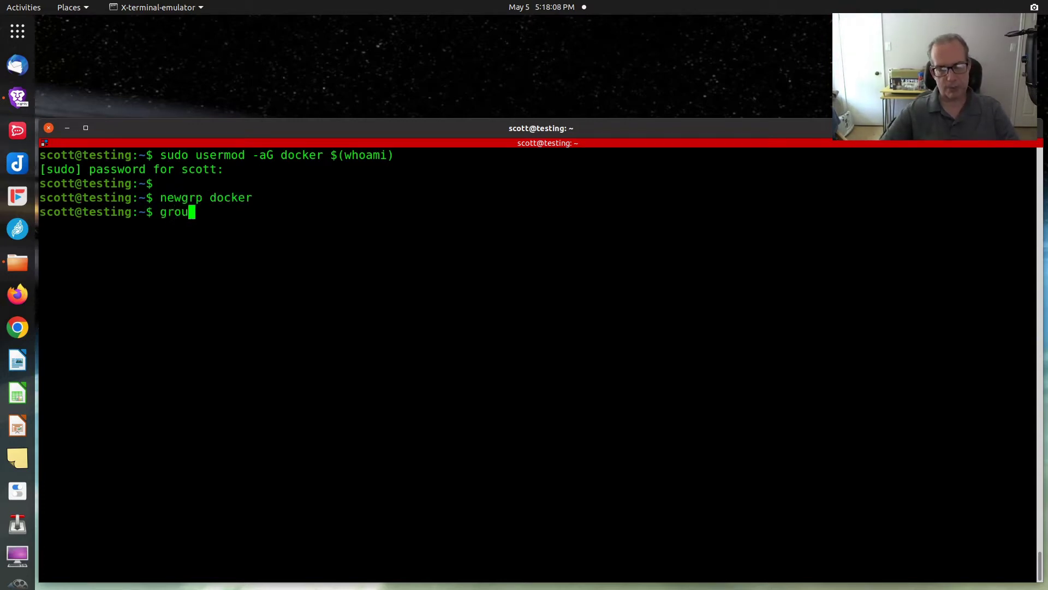
type("ps")
key("Return")
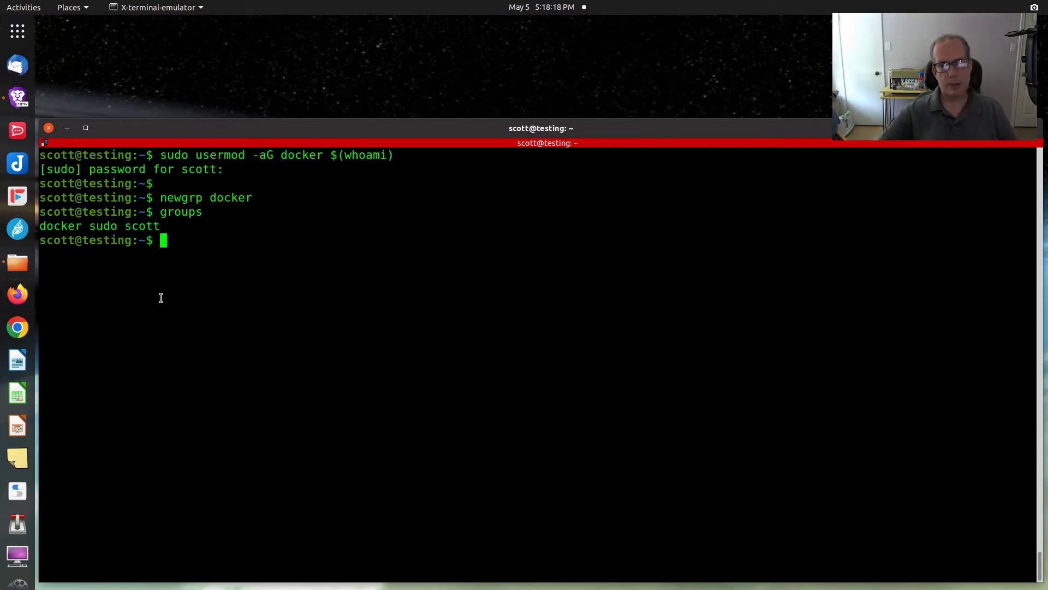
type("sudo ")
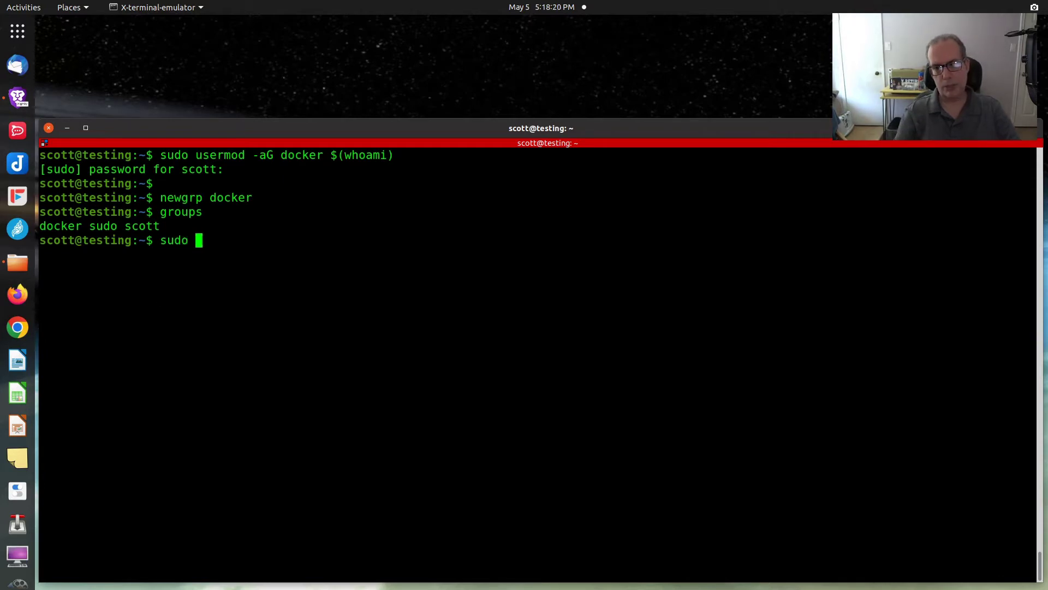
type("apt ins")
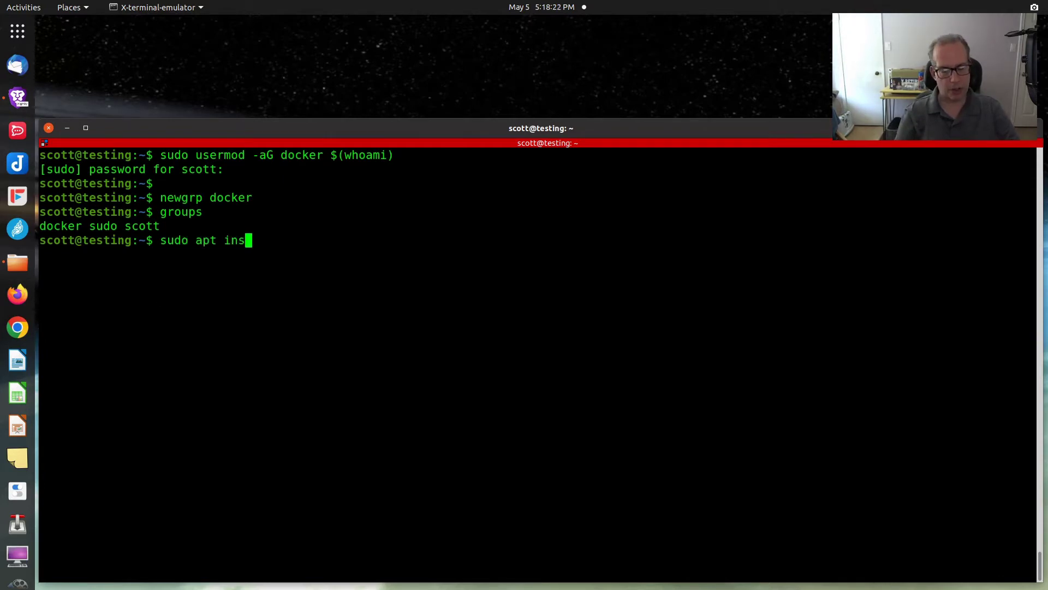
type("tall docker")
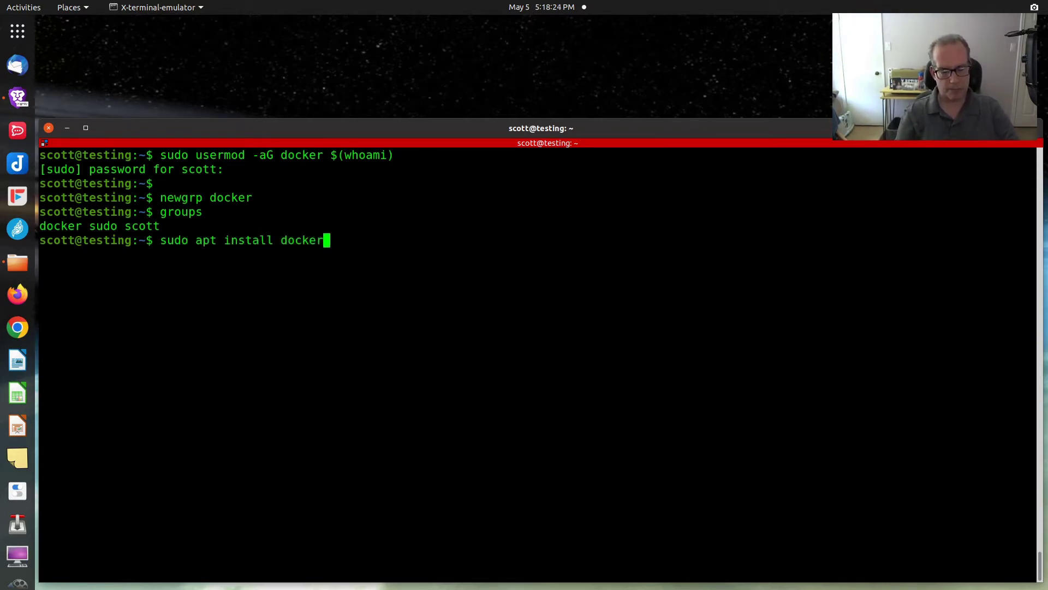
type("-compose")
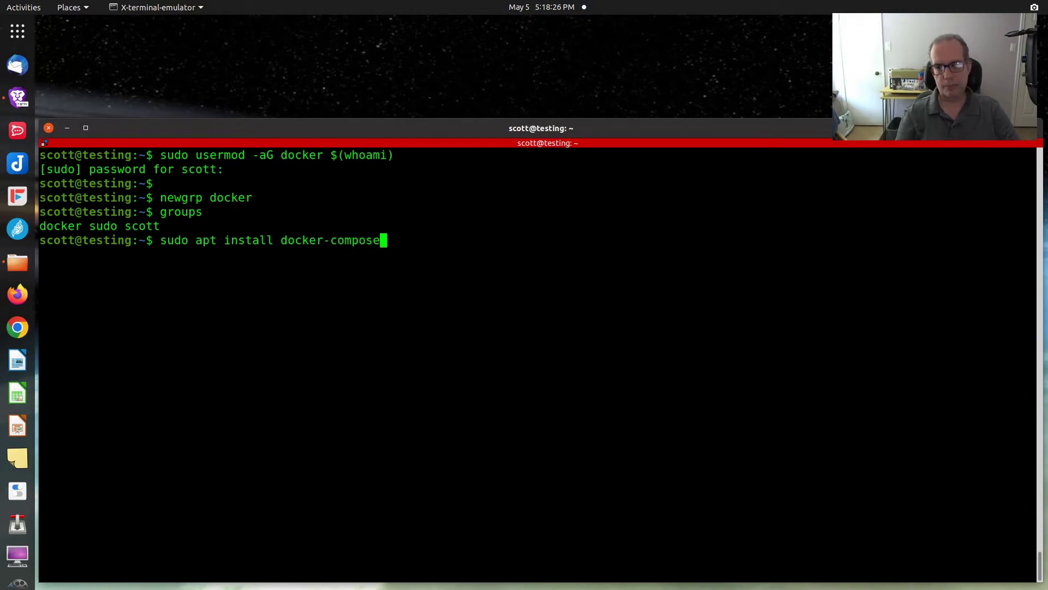
key("Return")
key("Return")
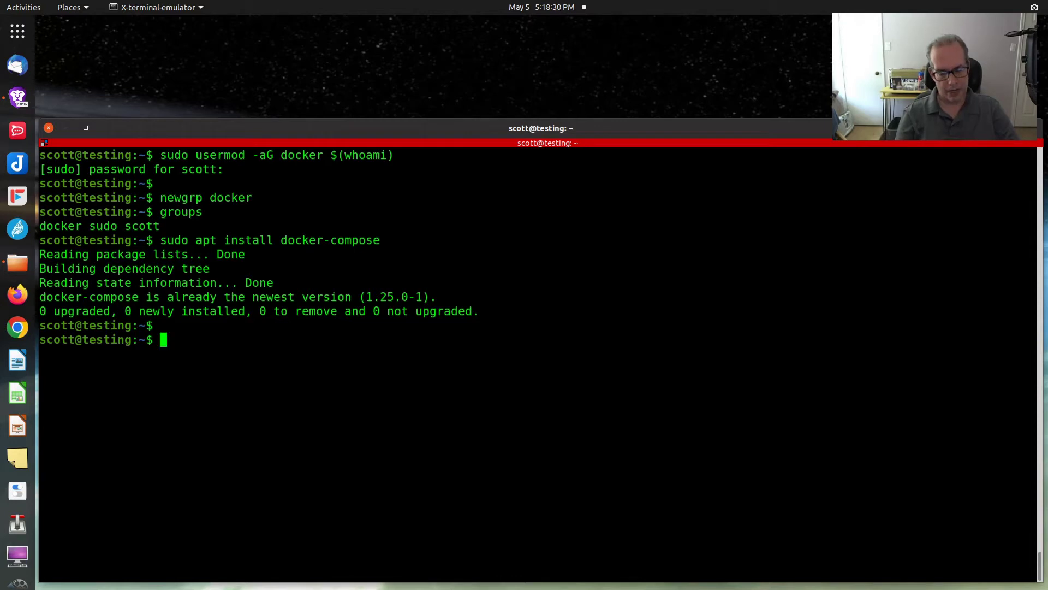
Step: Create and enter a psitransfer folder, then start a new docker-compose.yml in nano
type("mk")
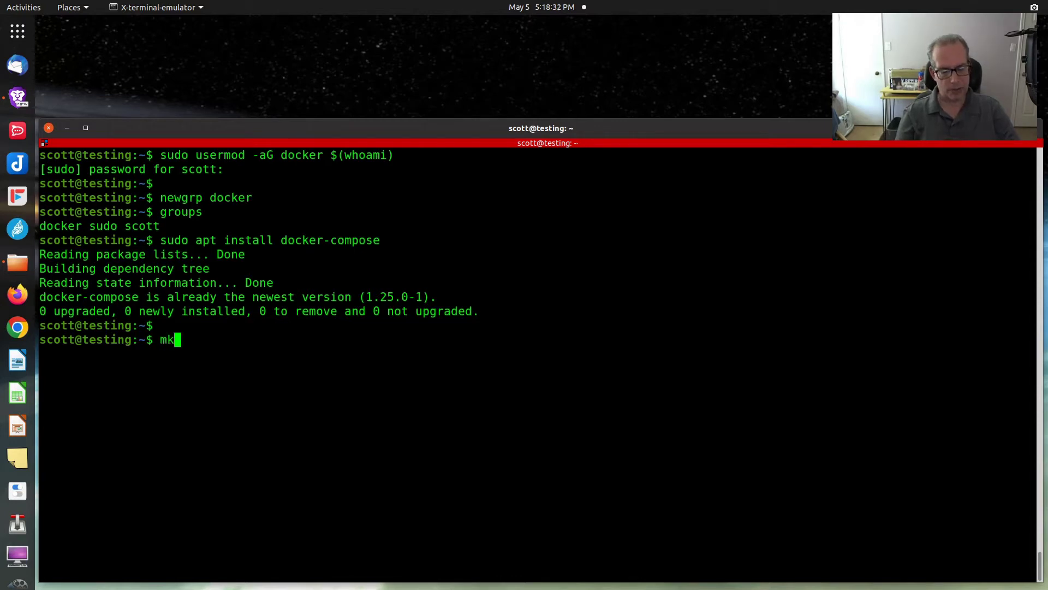
type("di")
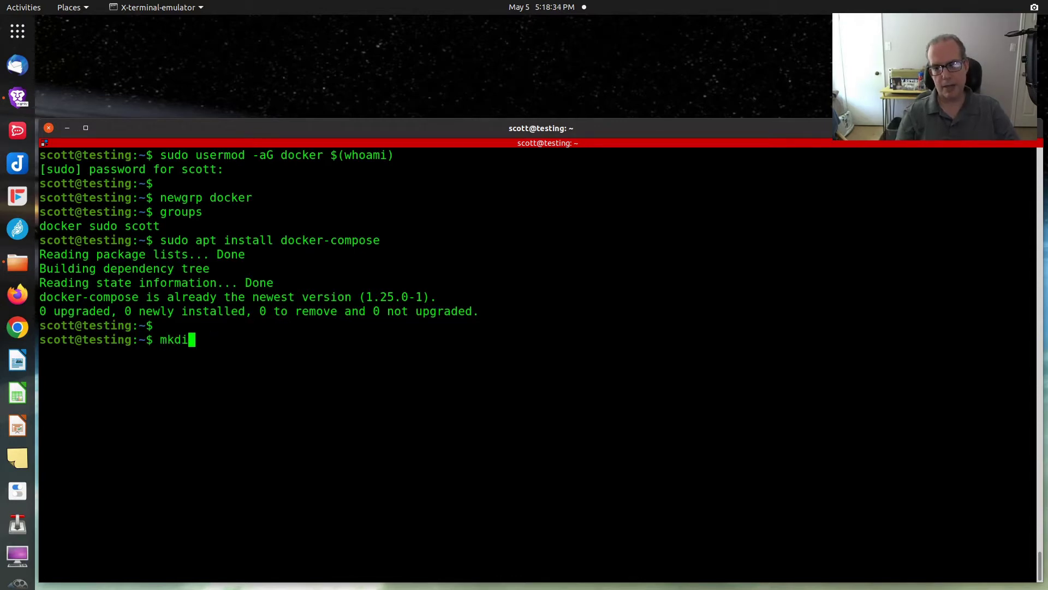
type("r ps")
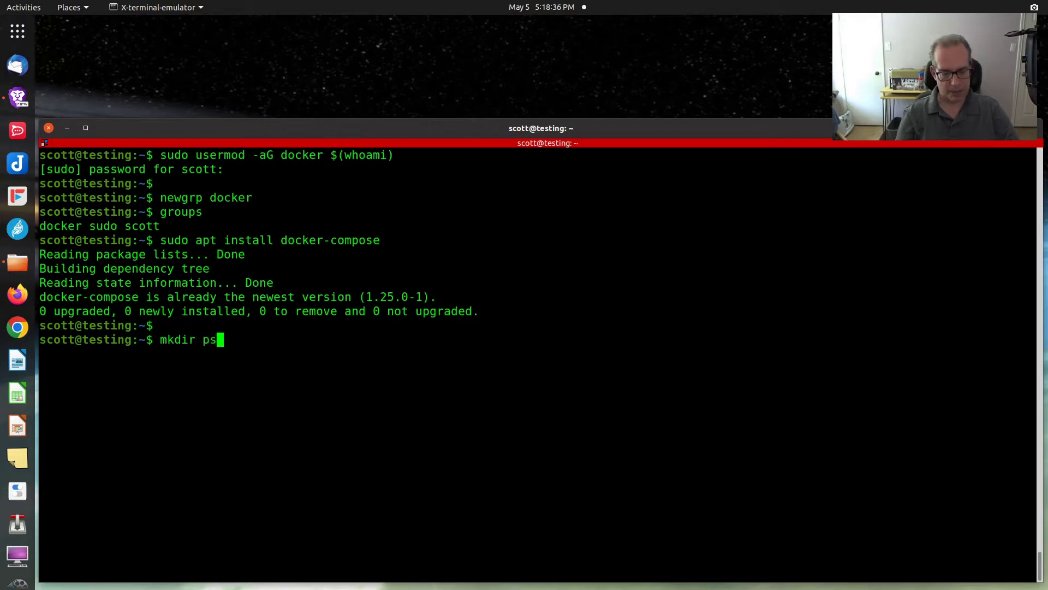
type("itransfer")
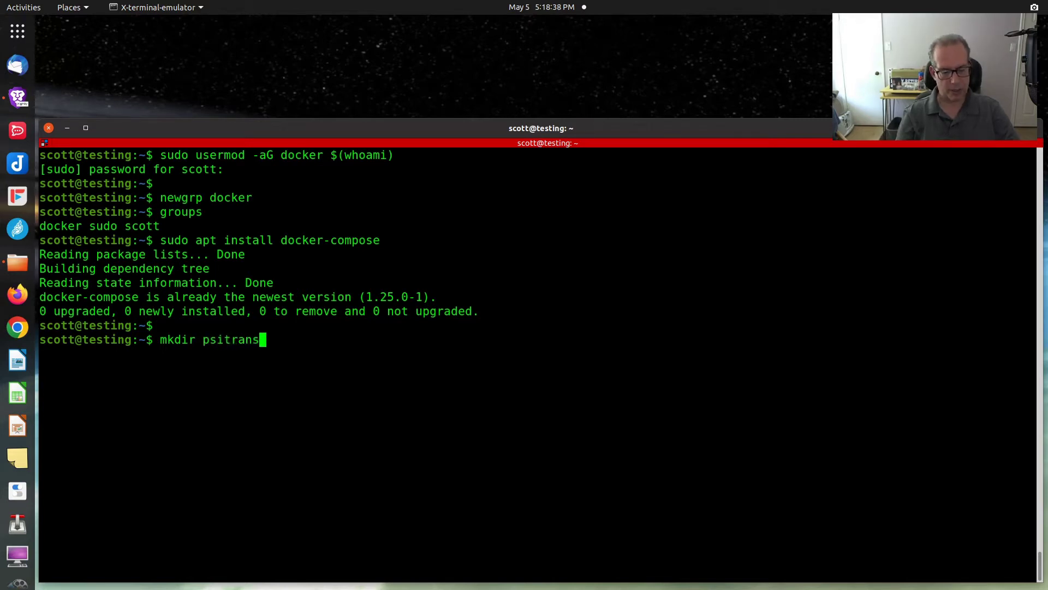
key("Return")
type("cd ")
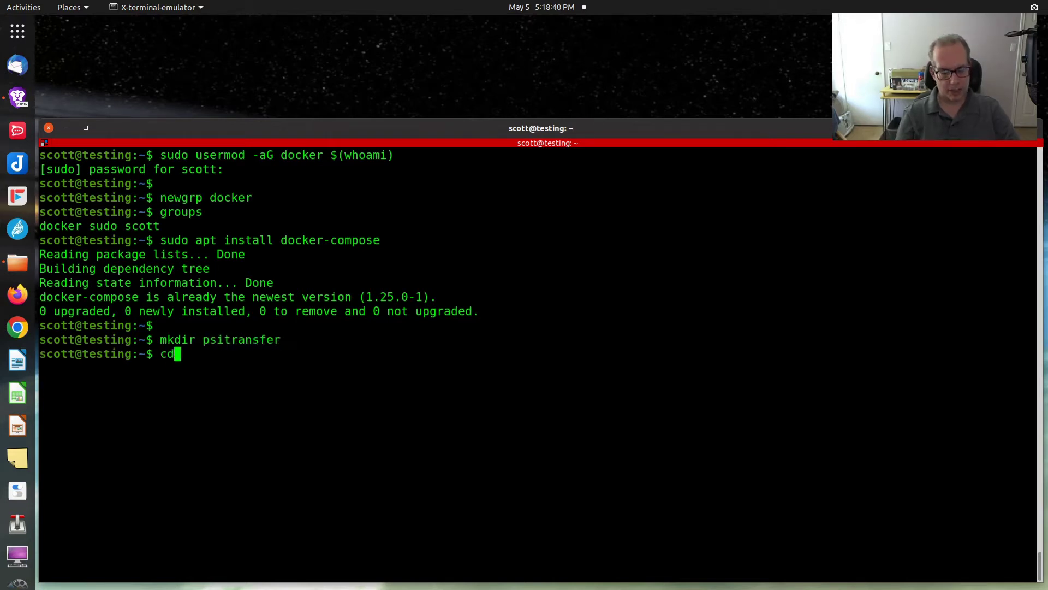
type("psi")
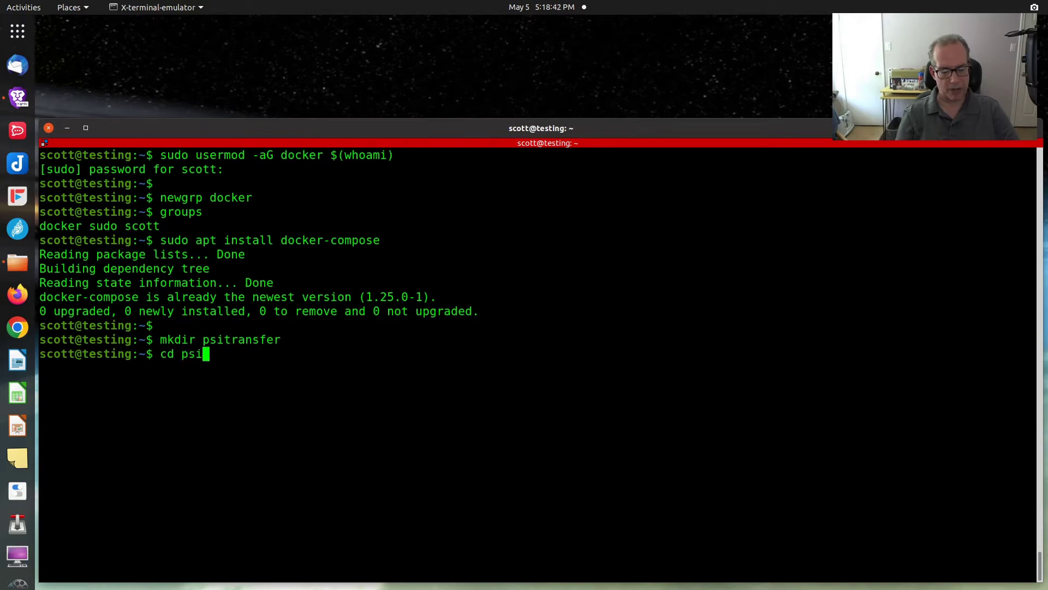
type("transfer")
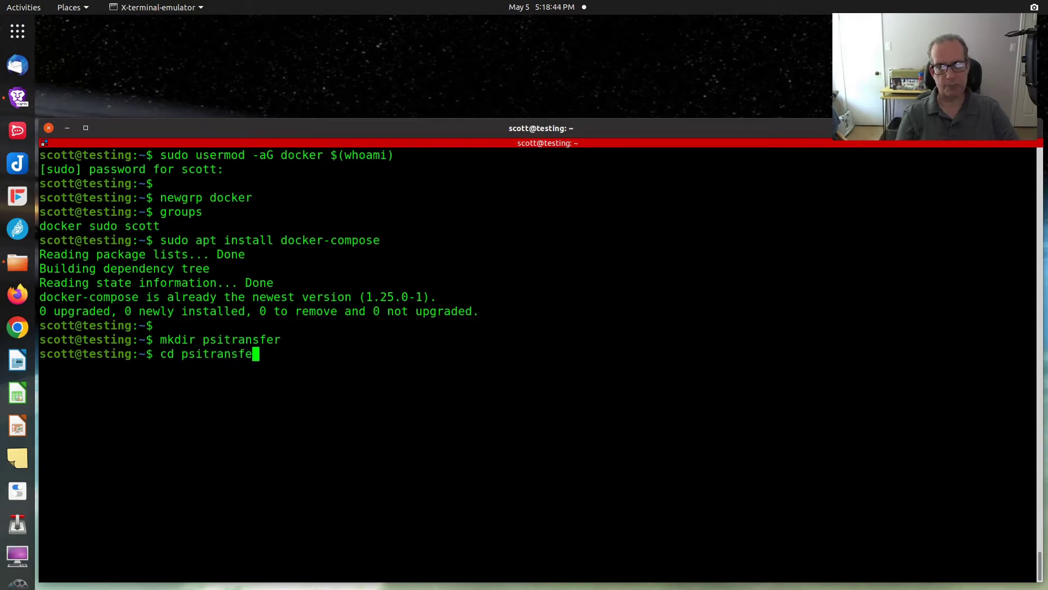
key("Return")
type("n")
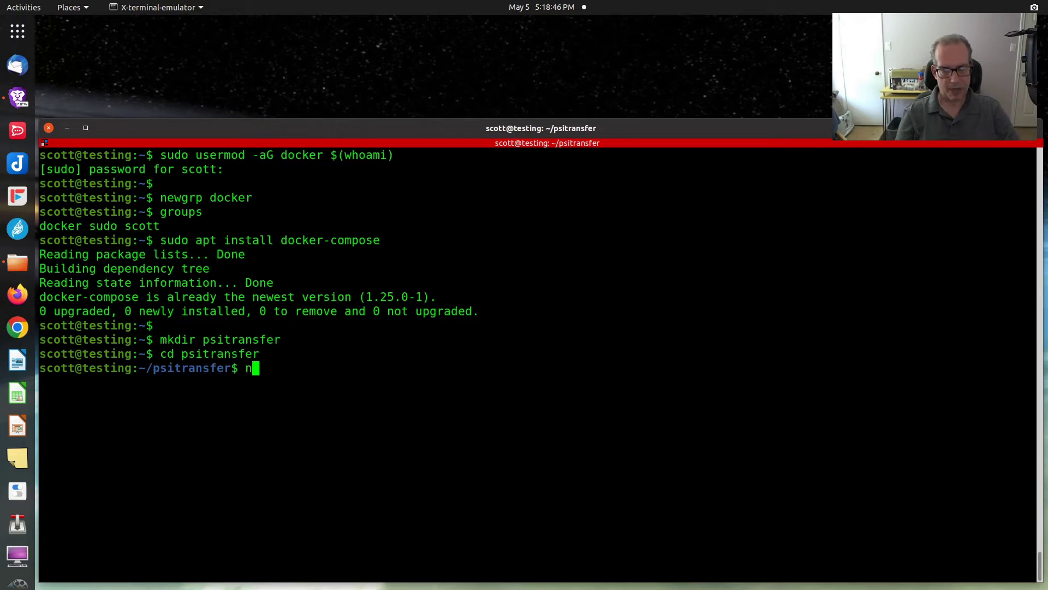
type("ano do")
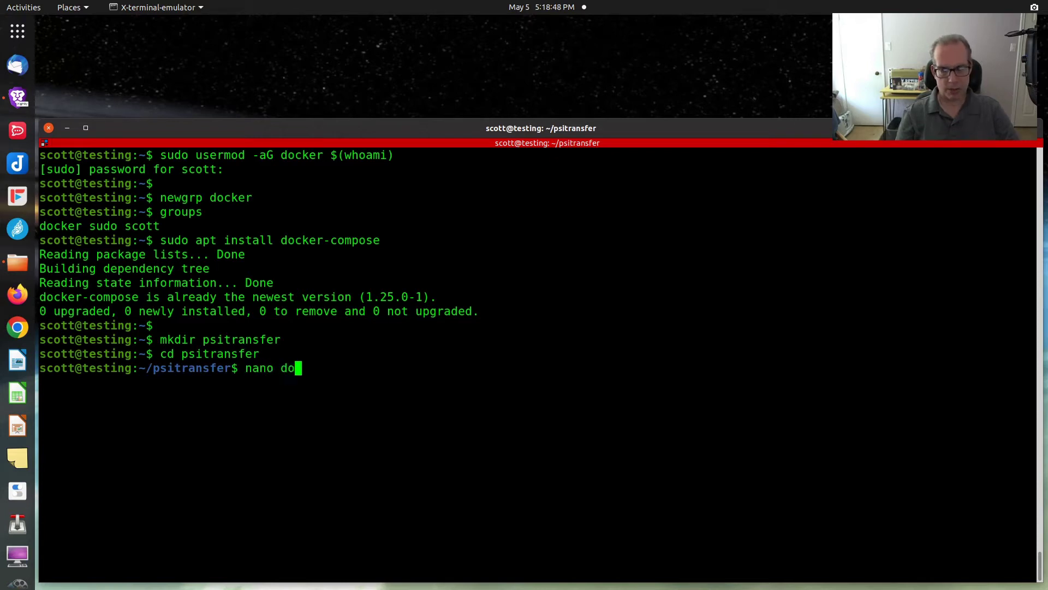
type("cker-com")
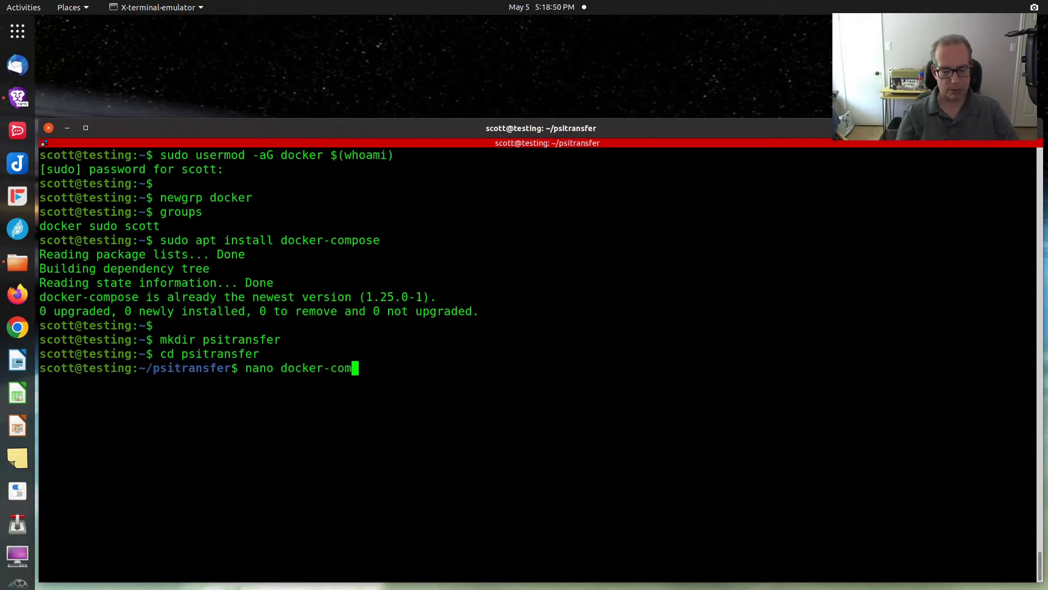
type("pose.yml")
key("Return")
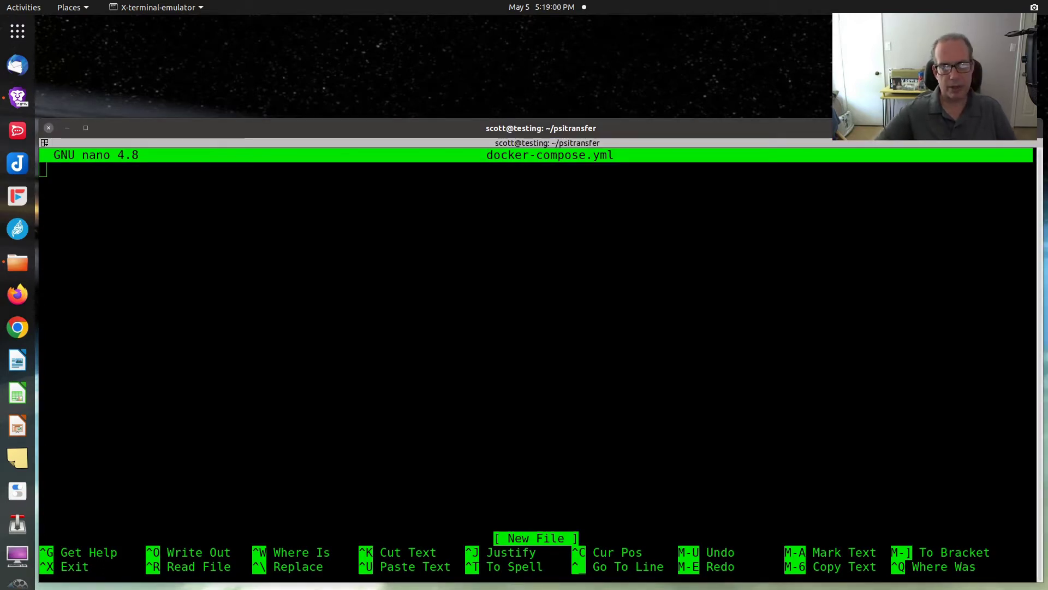
Step: Paste the psitrax/psitransfer compose config with port 5000:3000, ./data volume and passwords
left_click(148, 316)
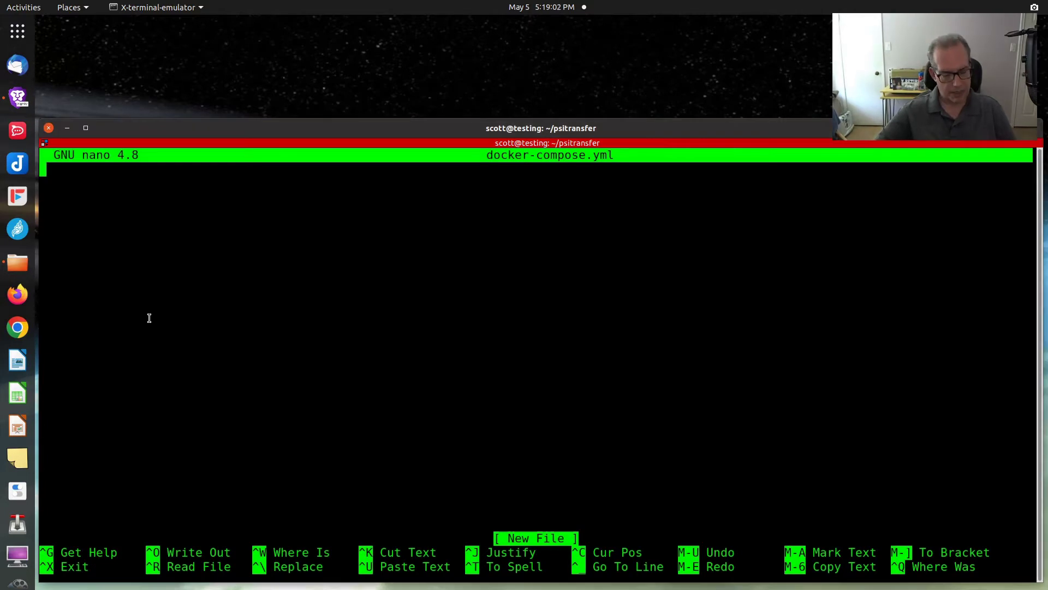
type("version: \"3\" services:   psitransfer:     container_name: psitransfer     restart: unless-stopped     image: psitrax/psitransfer     ports:       - '5000:3000'     volumes:       - ./data:/data     environment:       PSITRANSFER_ADMIN_PASS: \"admin\"       PSITRANSFER_UPLOAD_PASS: \"upload\"")
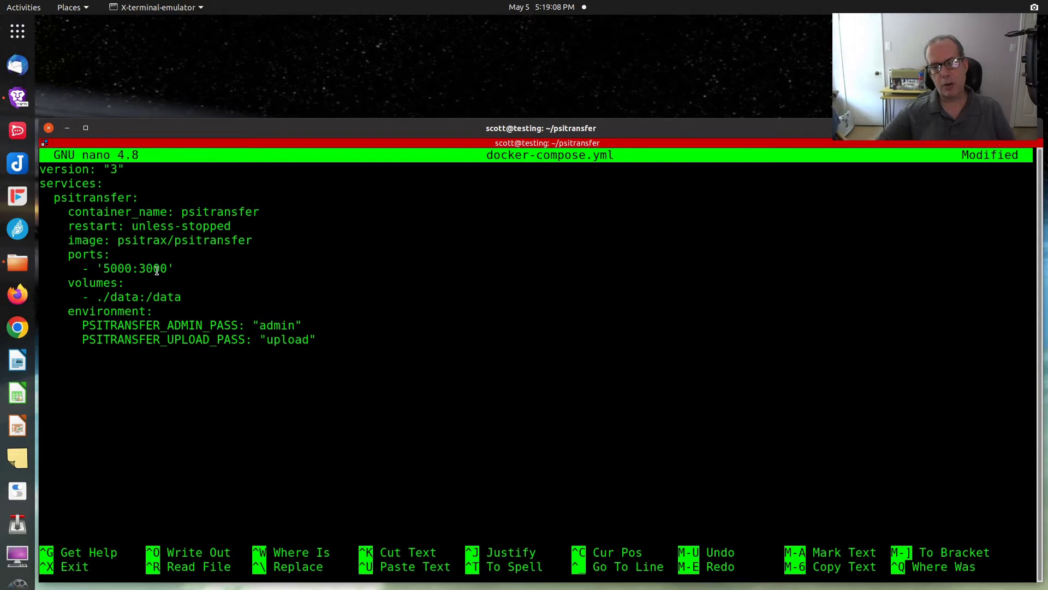
left_click_drag(138, 268, 174, 266)
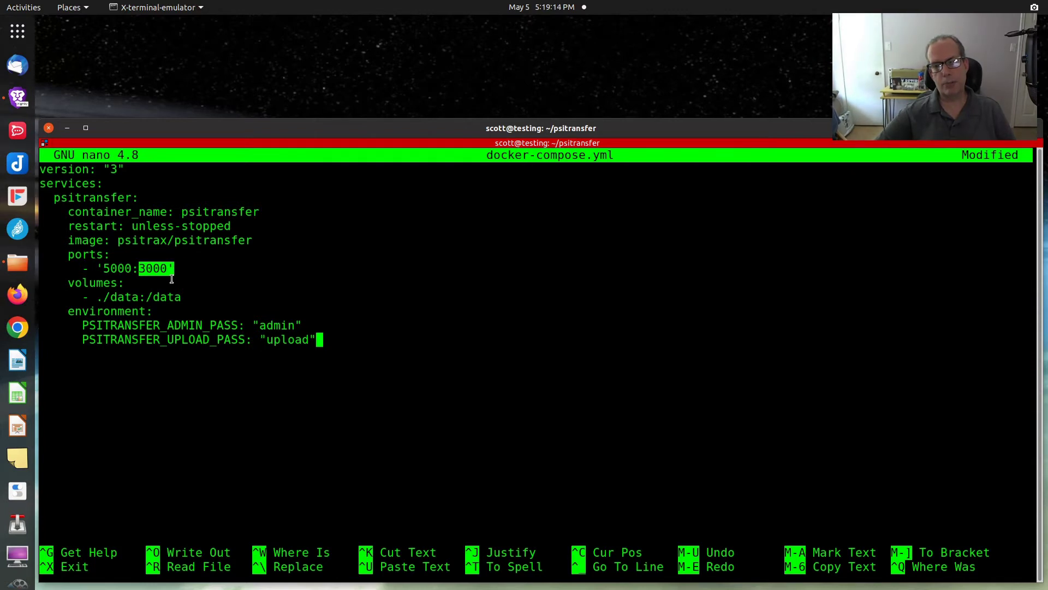
left_click_drag(132, 268, 106, 268)
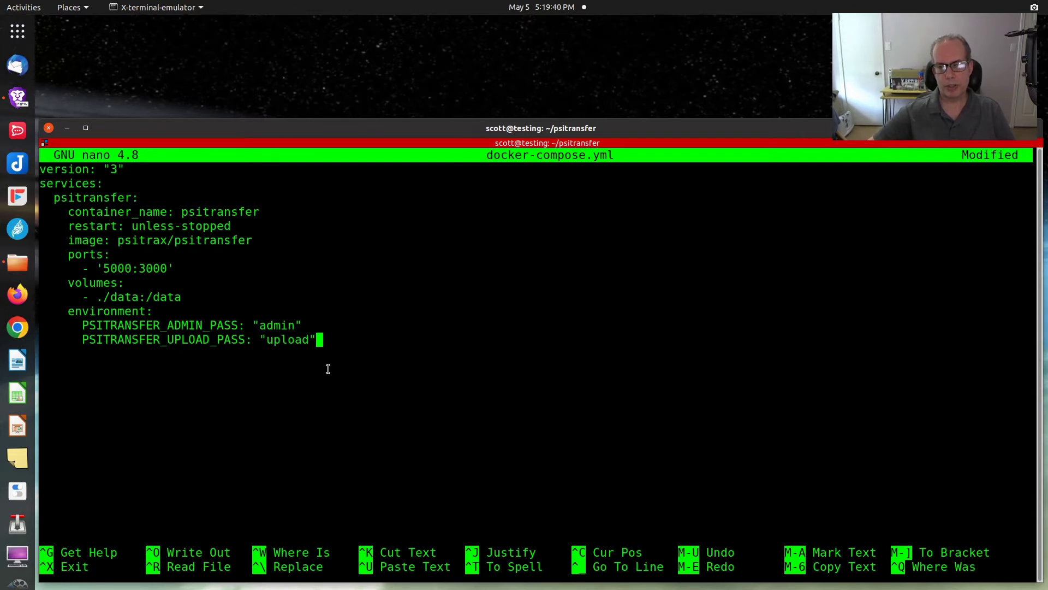
key("Return")
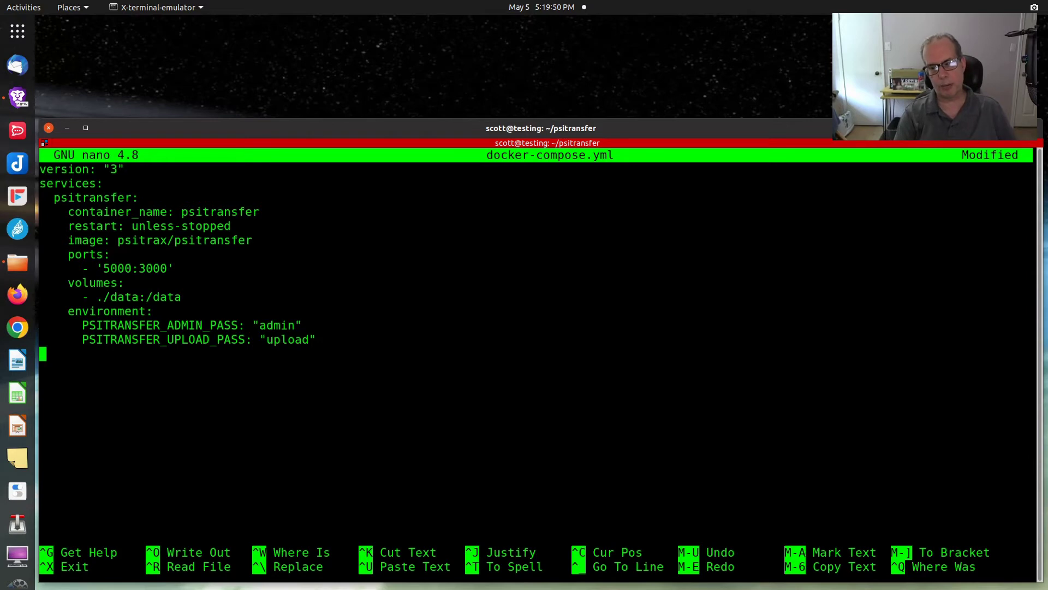
Step: Save docker-compose.yml and exit nano
key("ctrl+x")
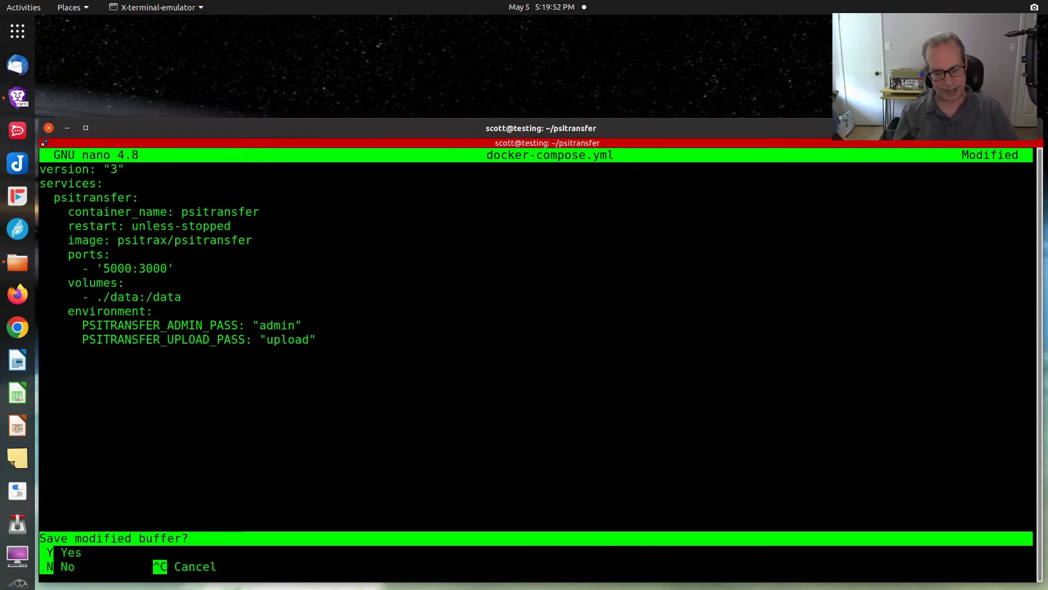
key("y")
key("Return")
Step: Confirm docker-compose.yml is present and start the container with docker-compose up -d
type("docke")
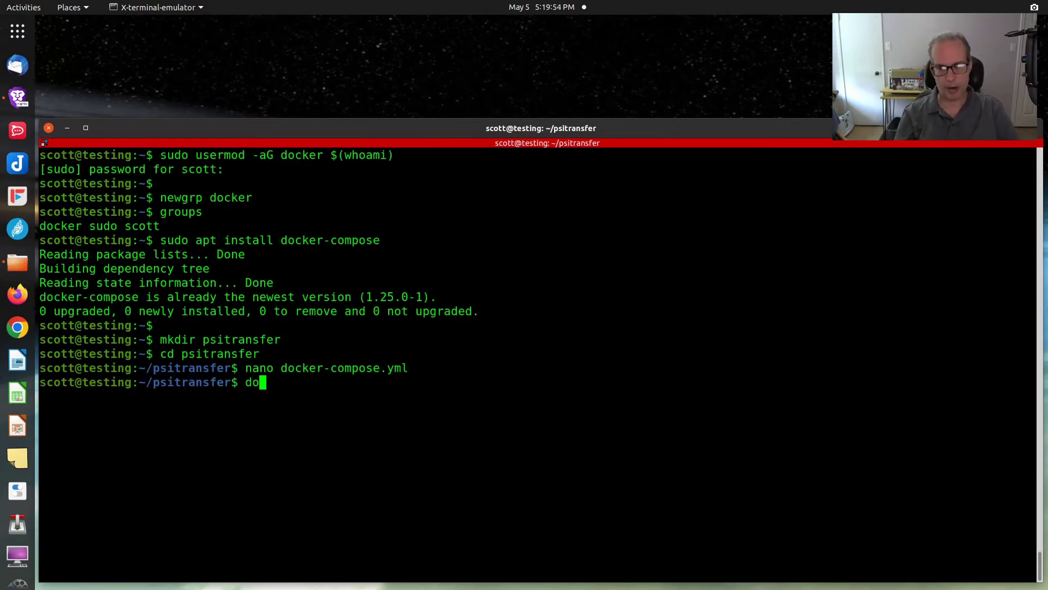
type("r")
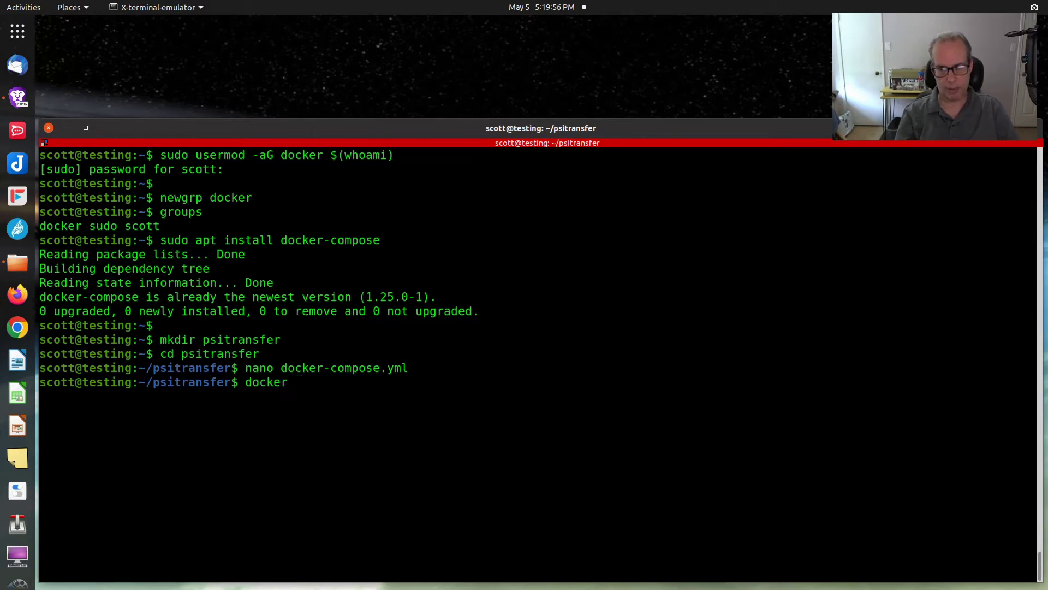
key("BackSpace")
key("BackSpace")
key("BackSpace")
key("BackSpace")
key("BackSpace")
key("BackSpace")
key("BackSpace")
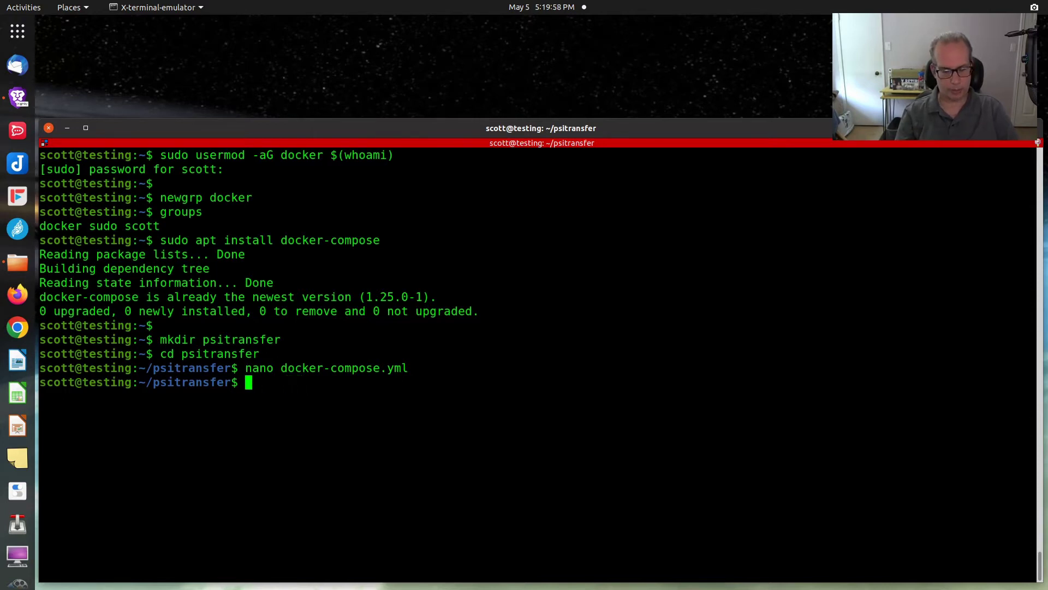
type("ls")
key("Return")
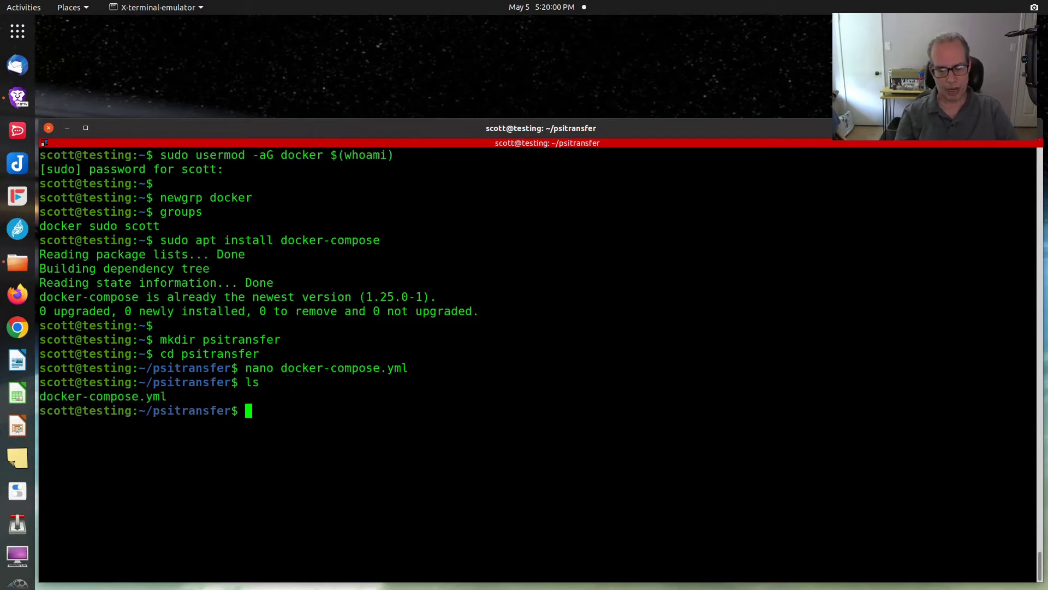
type("docke")
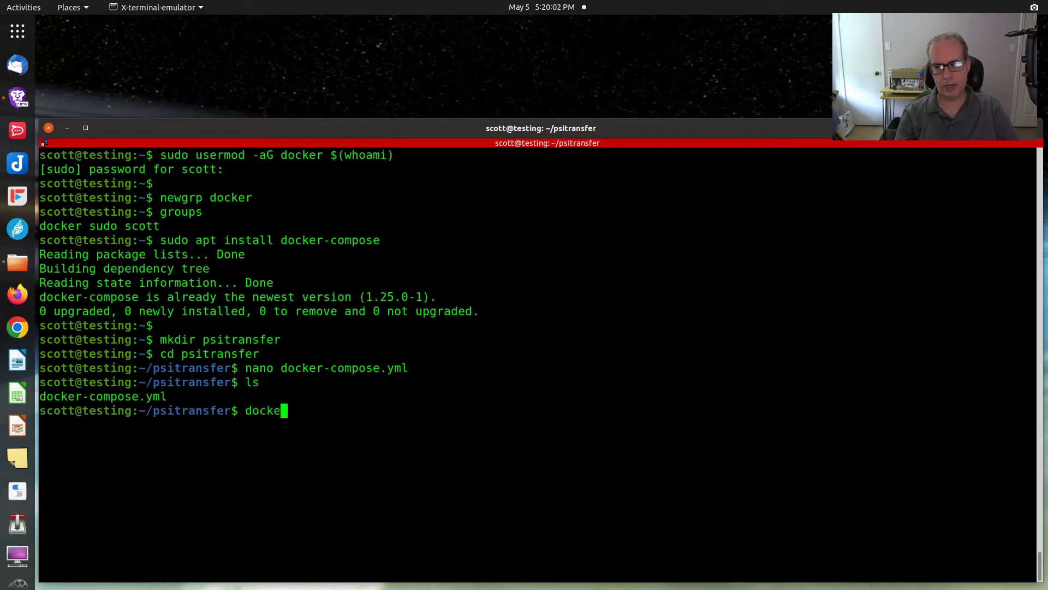
type("r-comp")
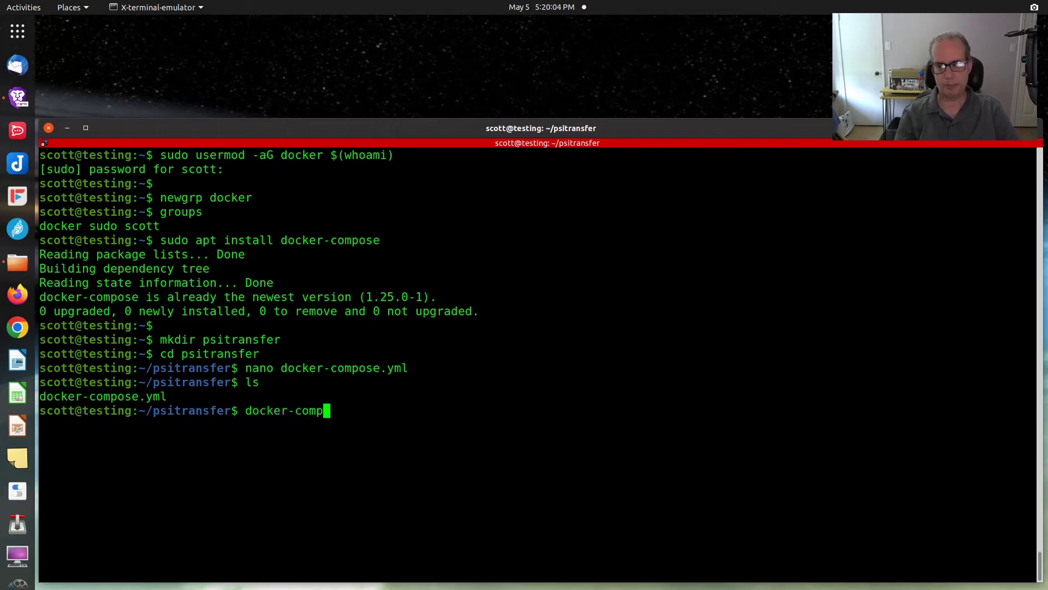
type("ose up ")
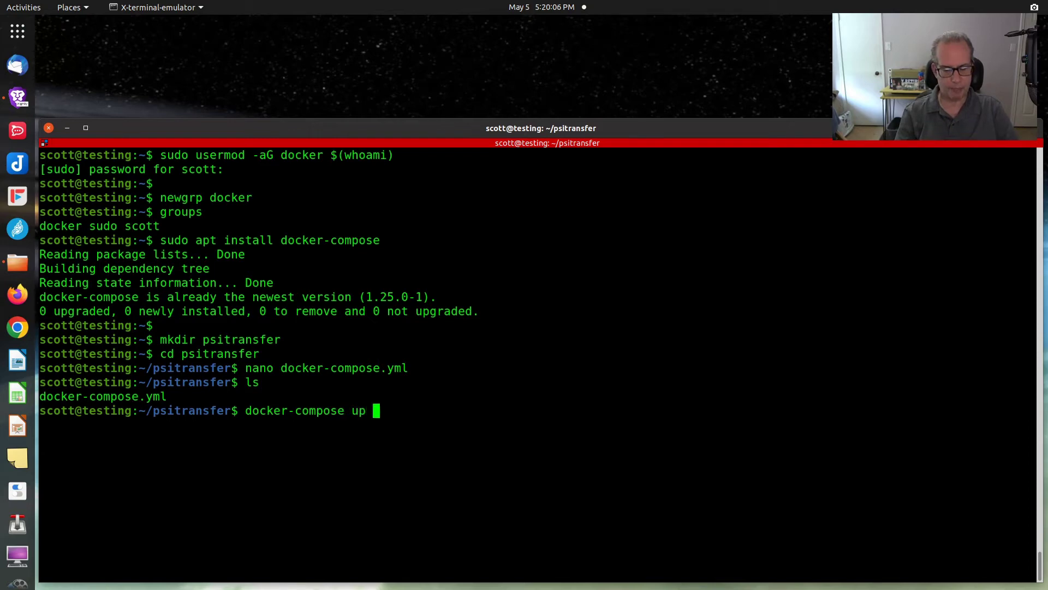
type("-d")
key("Return")
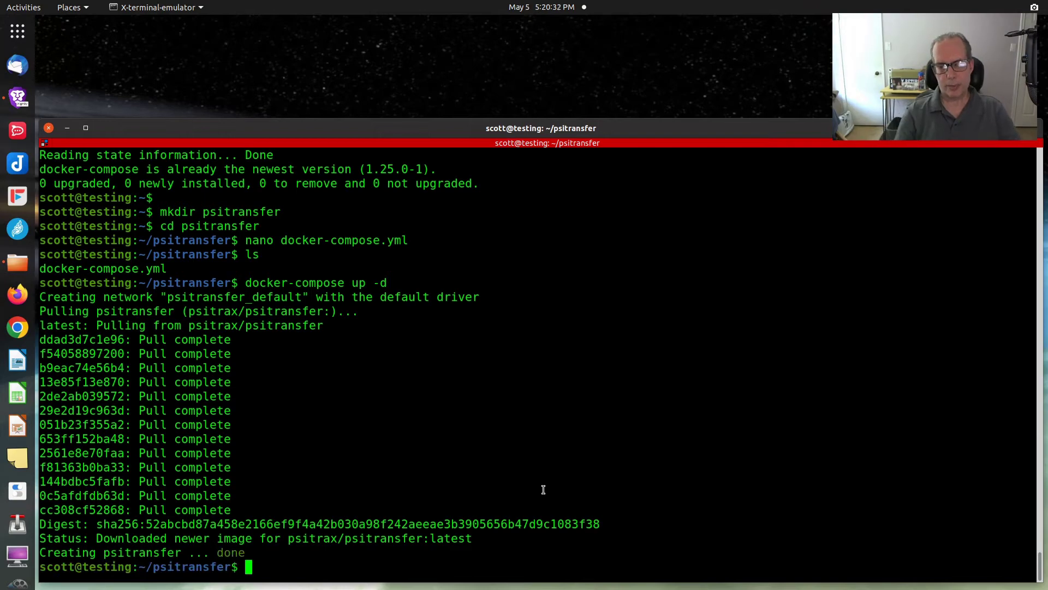
Step: Verify the psitransfer container runs on port 5000 with docker ps, and find the host IP via ifconfig
type("ls")
key("Return")
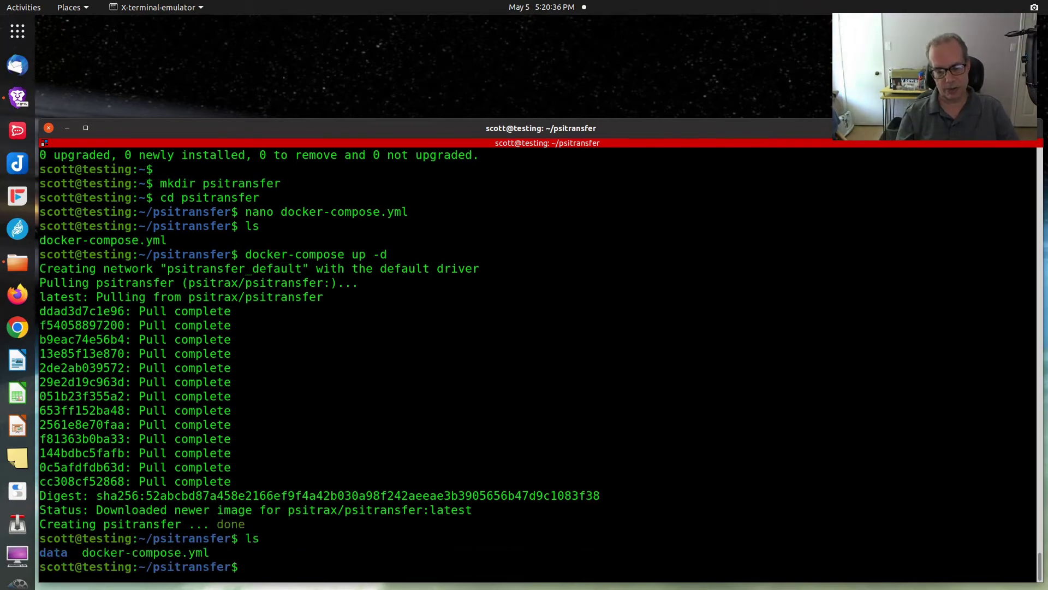
type("docker ps")
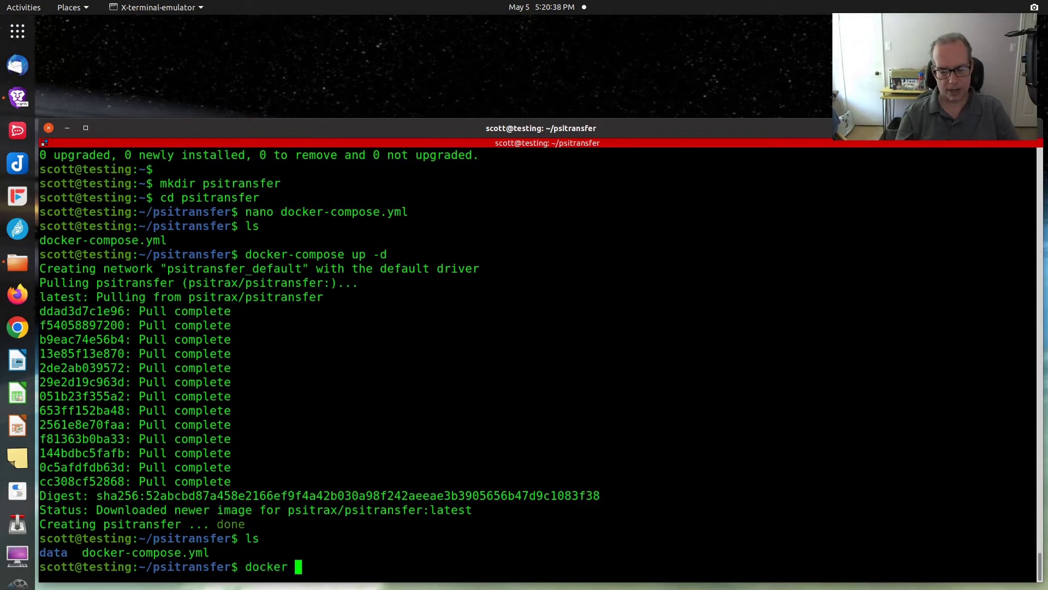
key("Return")
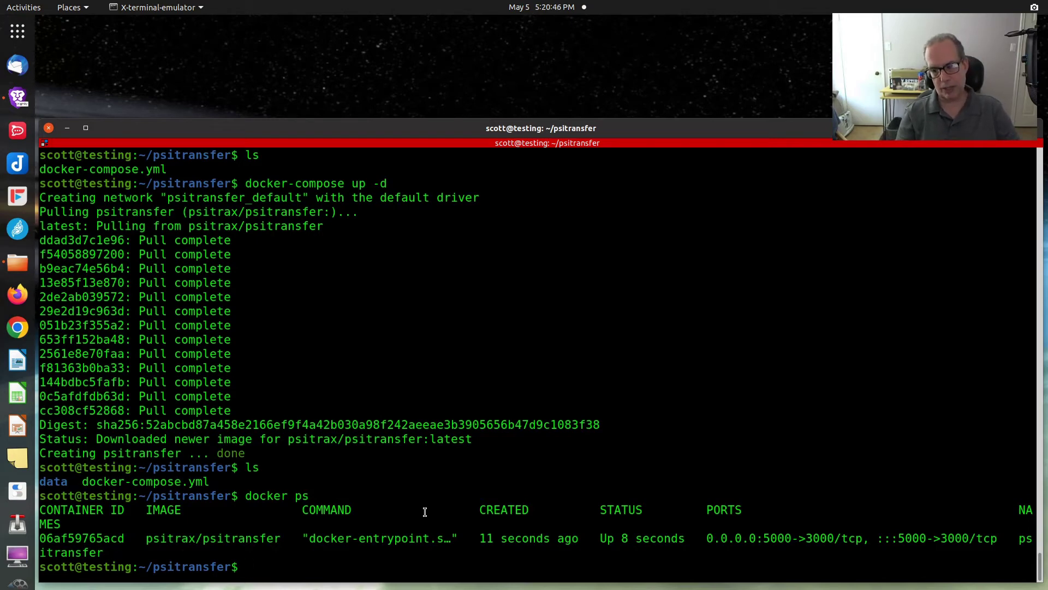
type("ifconfig")
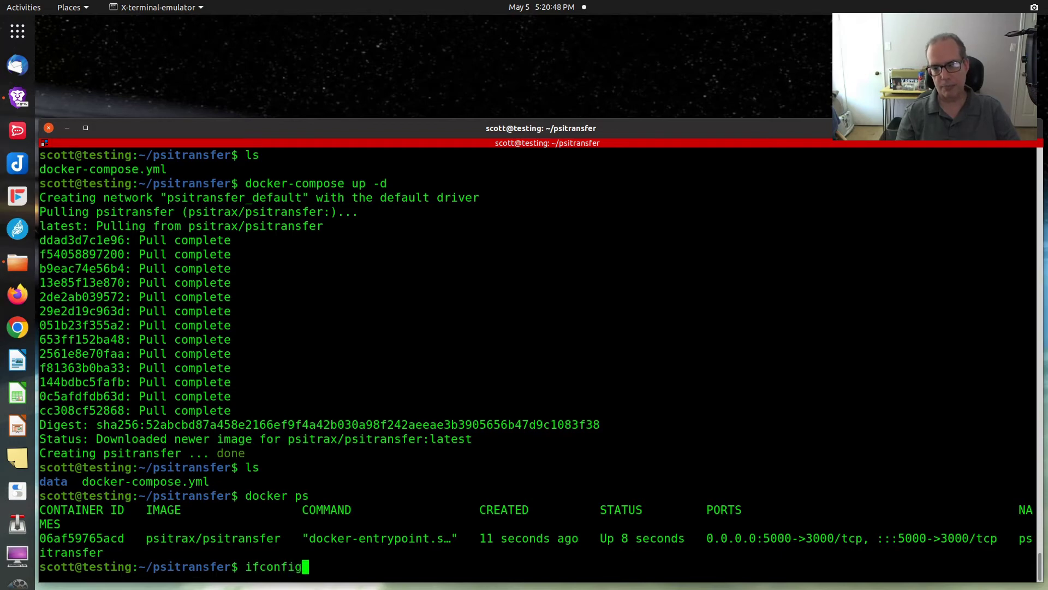
key("Return")
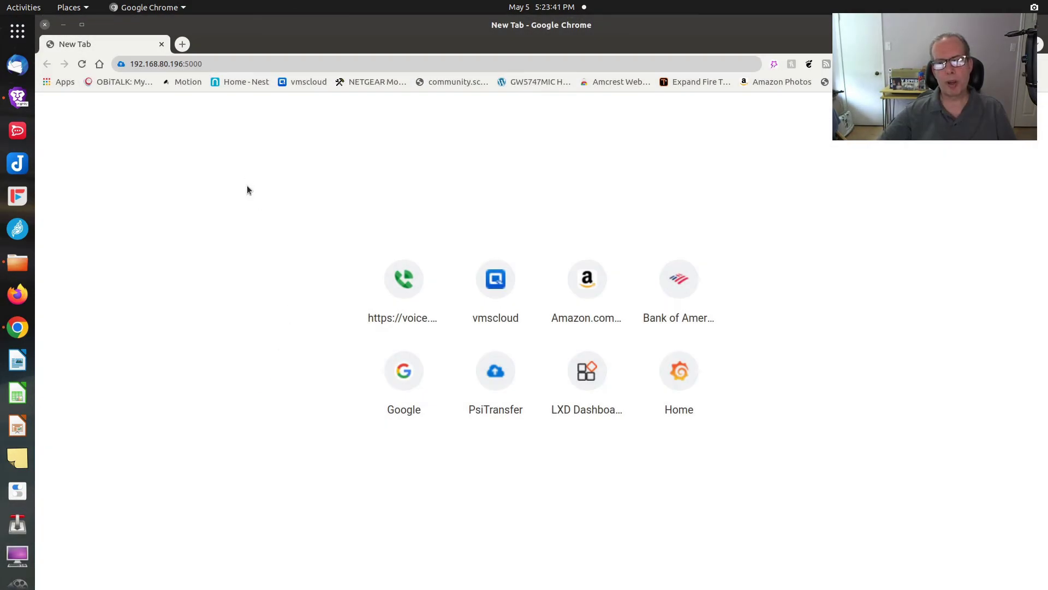
Step: Load 192.168.80.196:5000 in Chrome and log in with the upload password
left_click(196, 64)
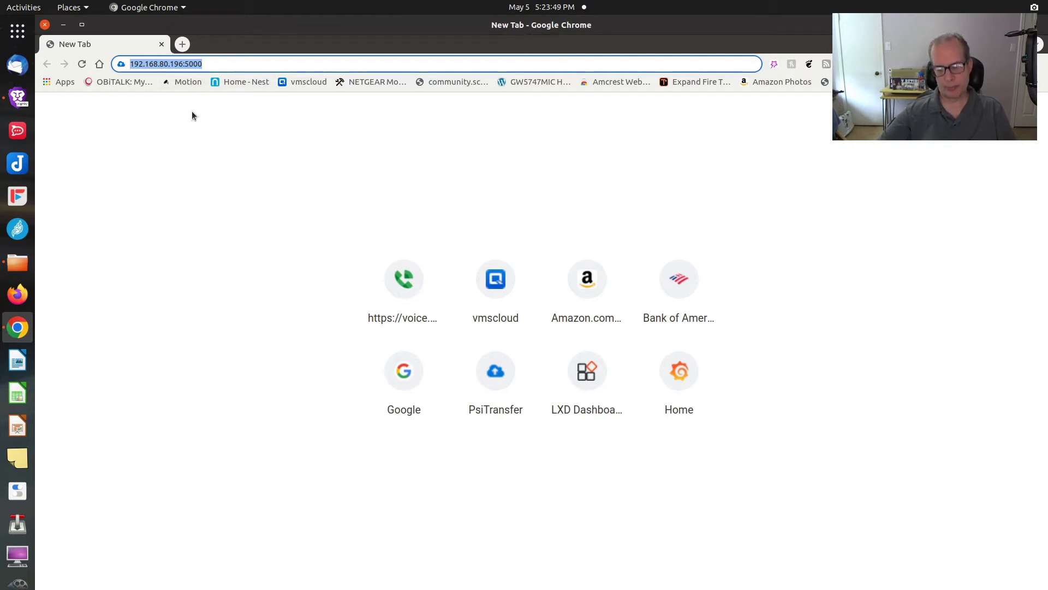
key("Return")
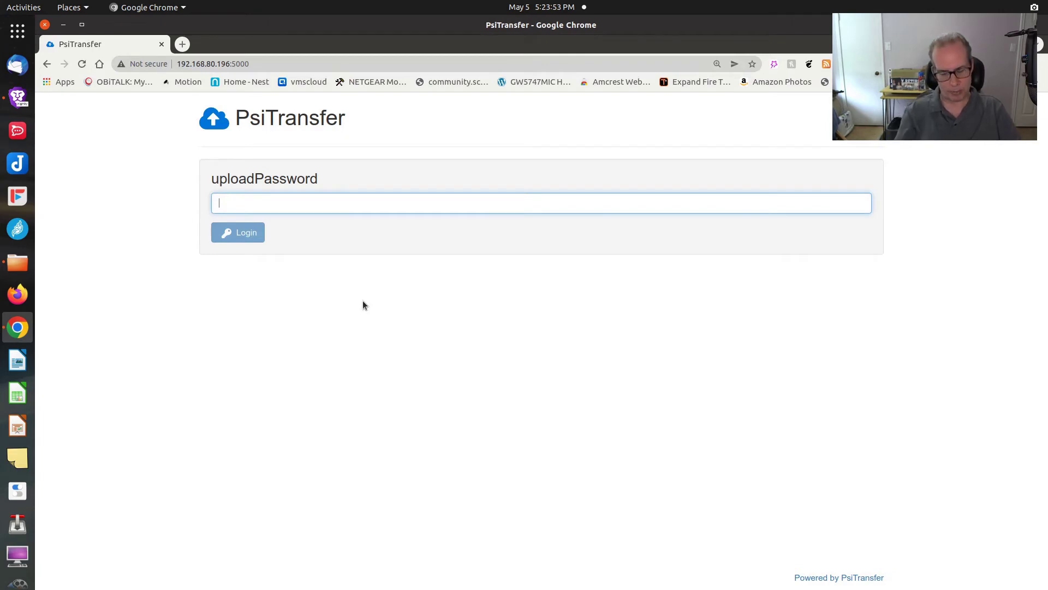
type("******")
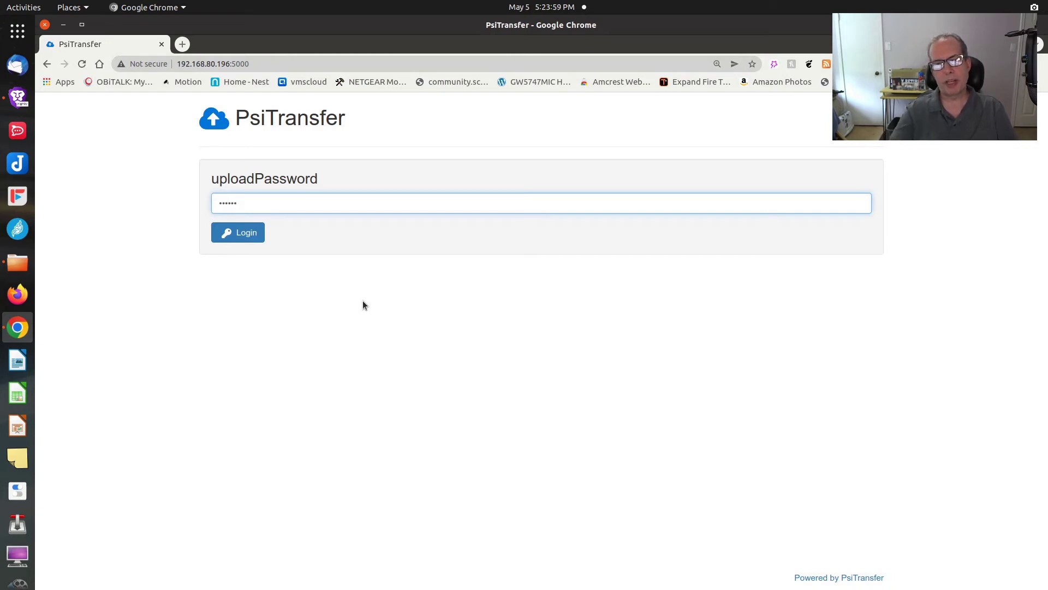
left_click(247, 234)
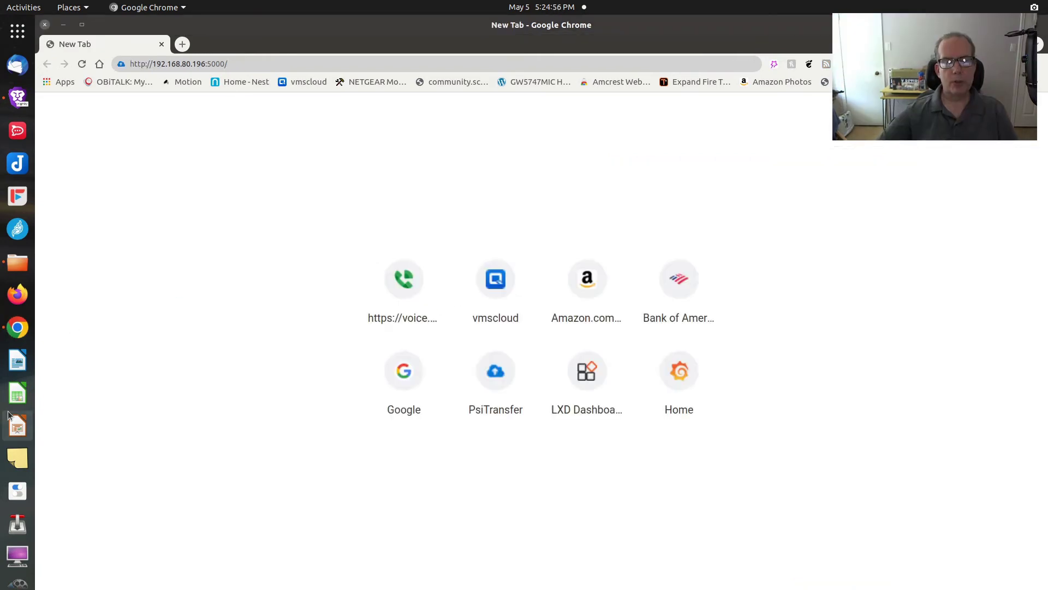
Step: Open 192.168.80.196:5000/admin and log in with the admin password to view the transfers table
left_click(246, 65)
left_click(246, 65)
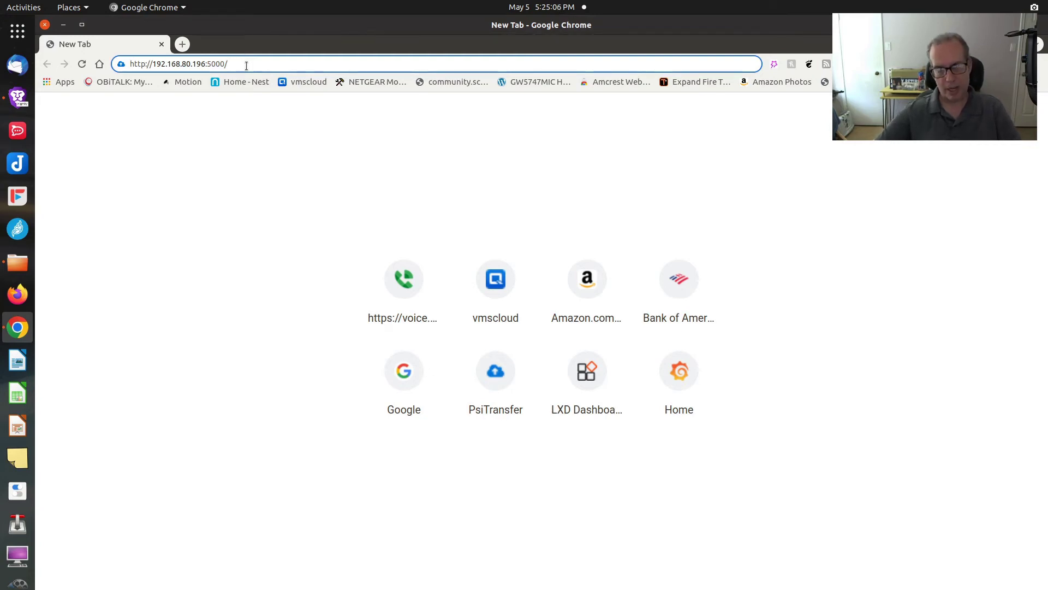
type("admin")
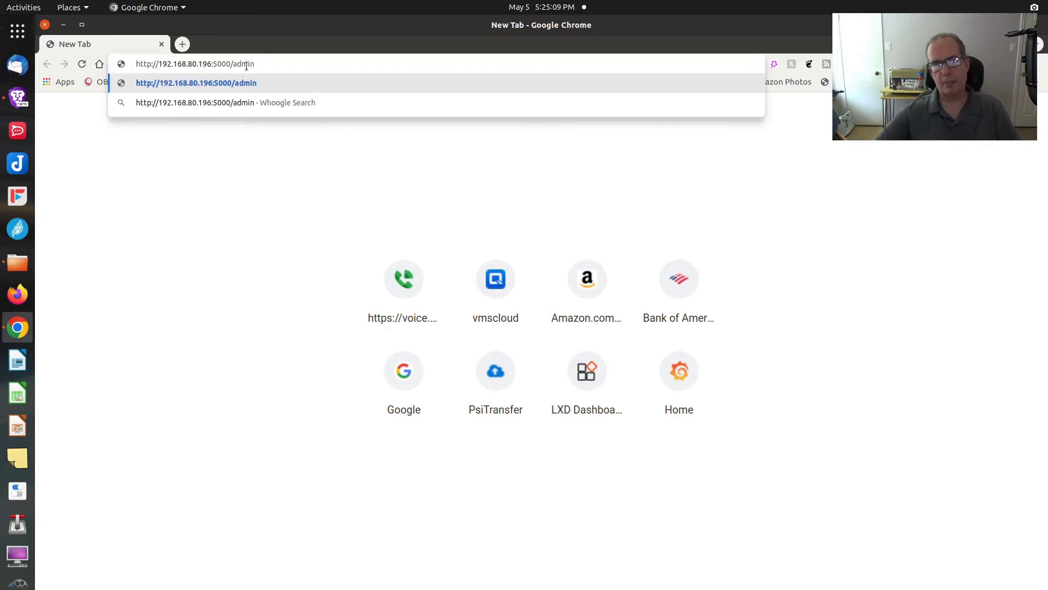
key("Return")
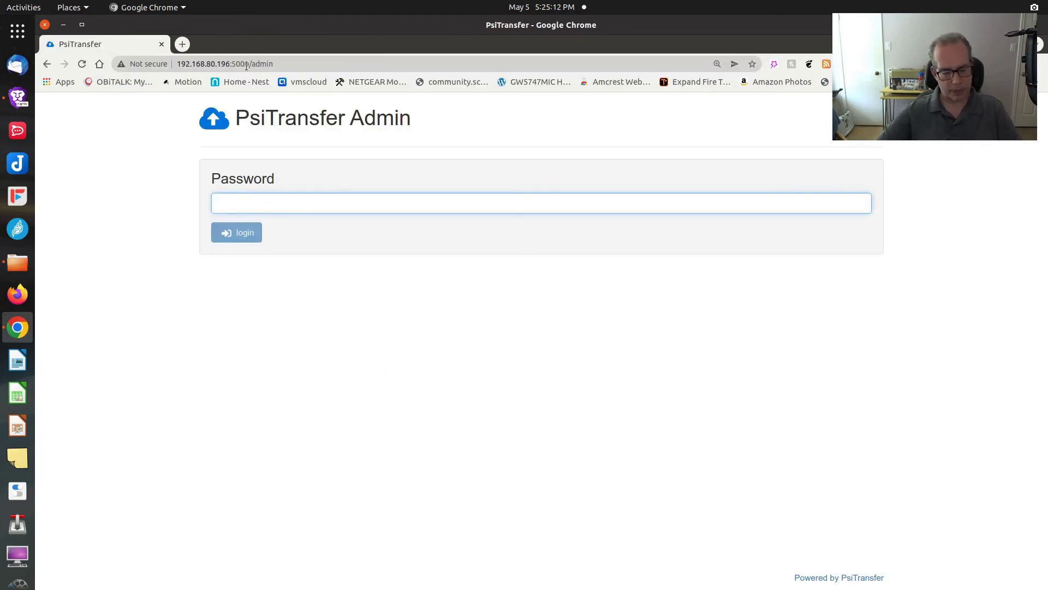
type("•••")
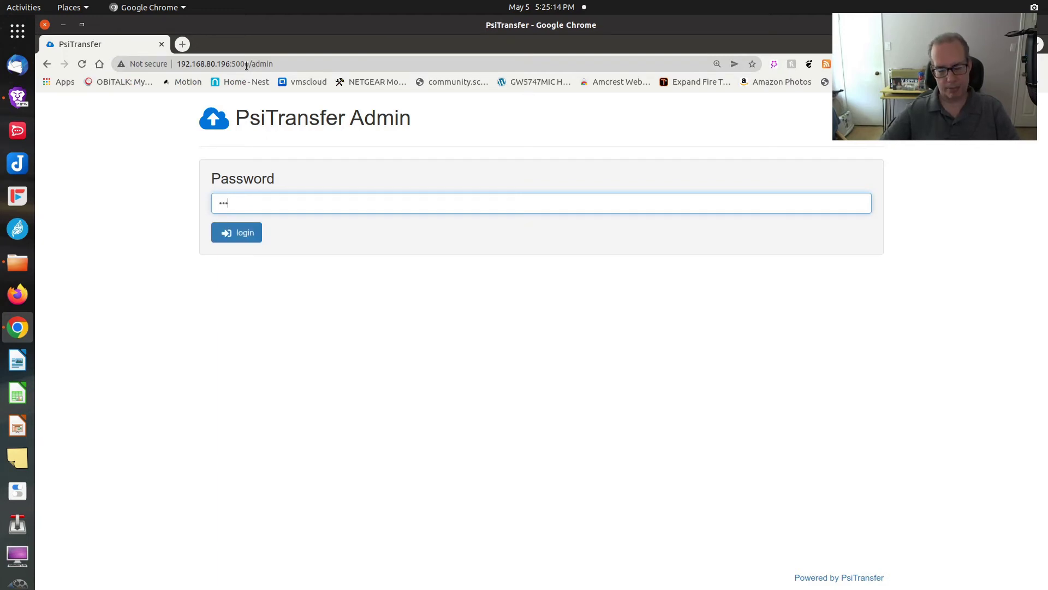
type("••")
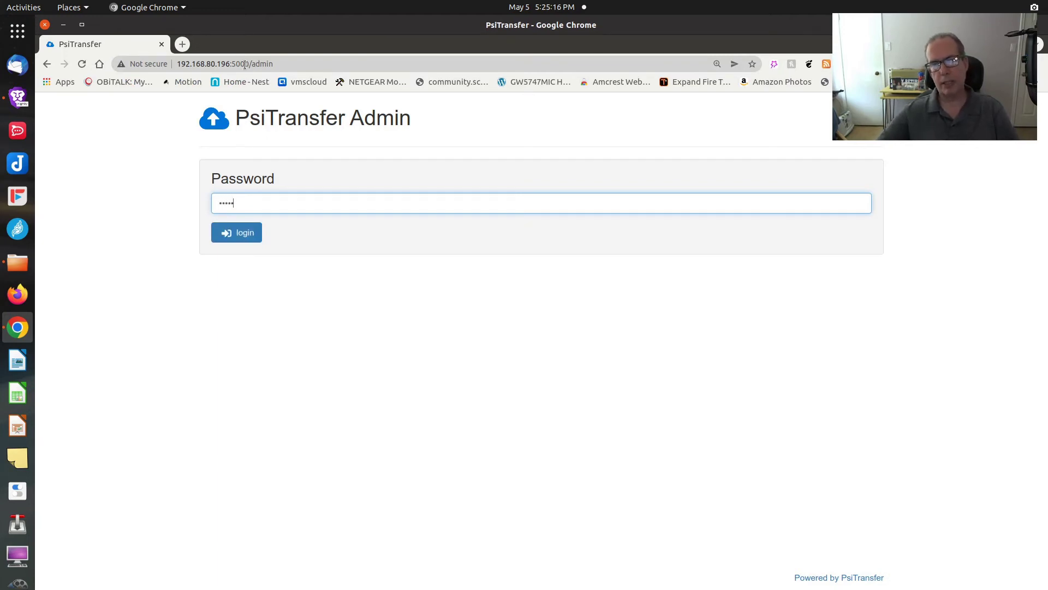
left_click(230, 233)
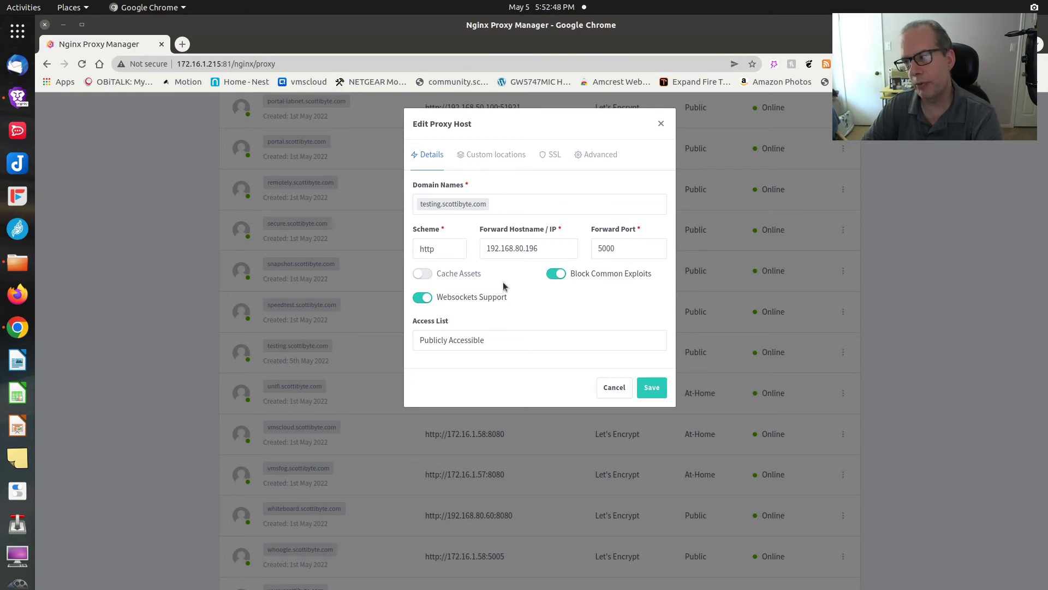
Step: Review the testing.scottibyte.com proxy host's SSL settings, with Force SSL enabled
left_click(546, 156)
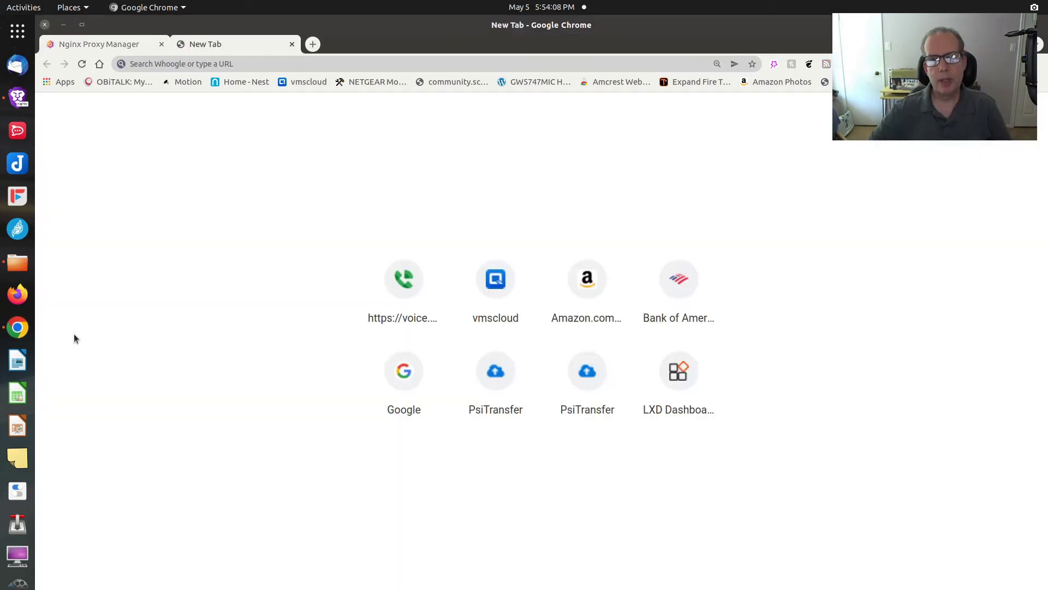
Step: Open testing.scottibyte.com and log in to PsiTransfer with the upload password
left_click(214, 64)
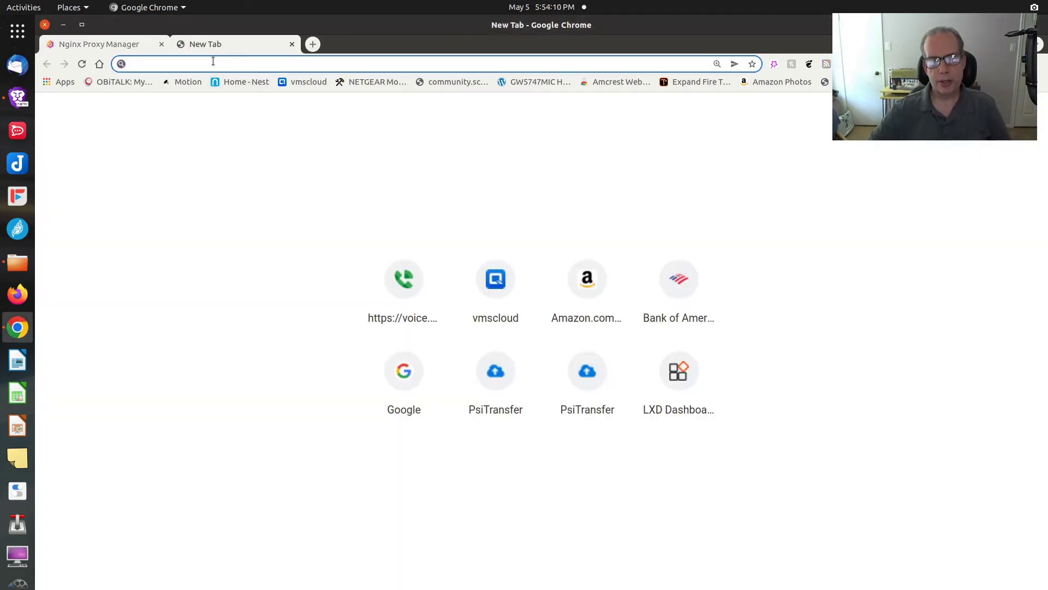
type("testing.scottibyte.com")
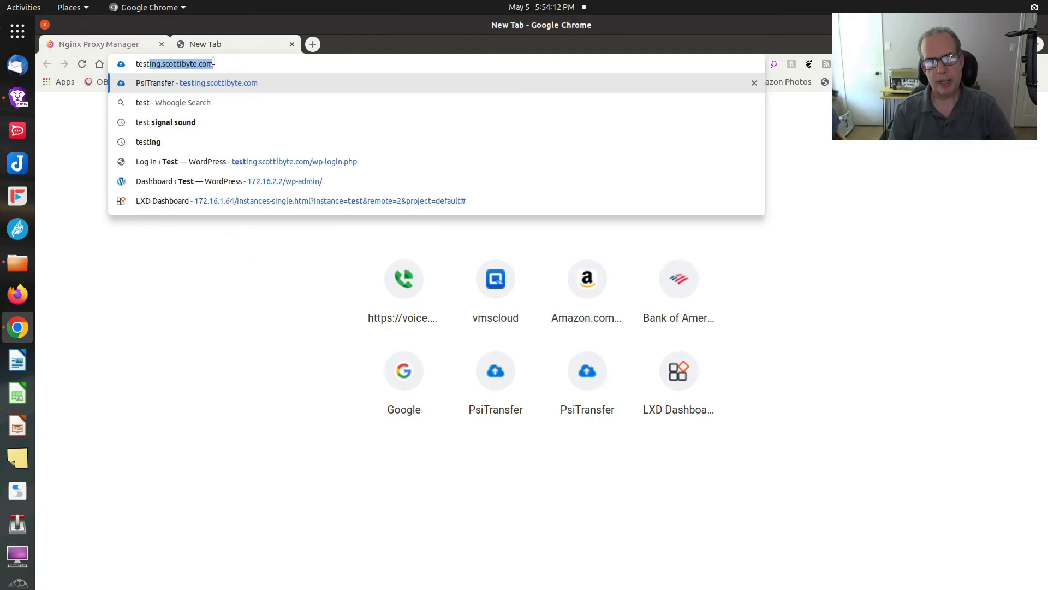
key("Return")
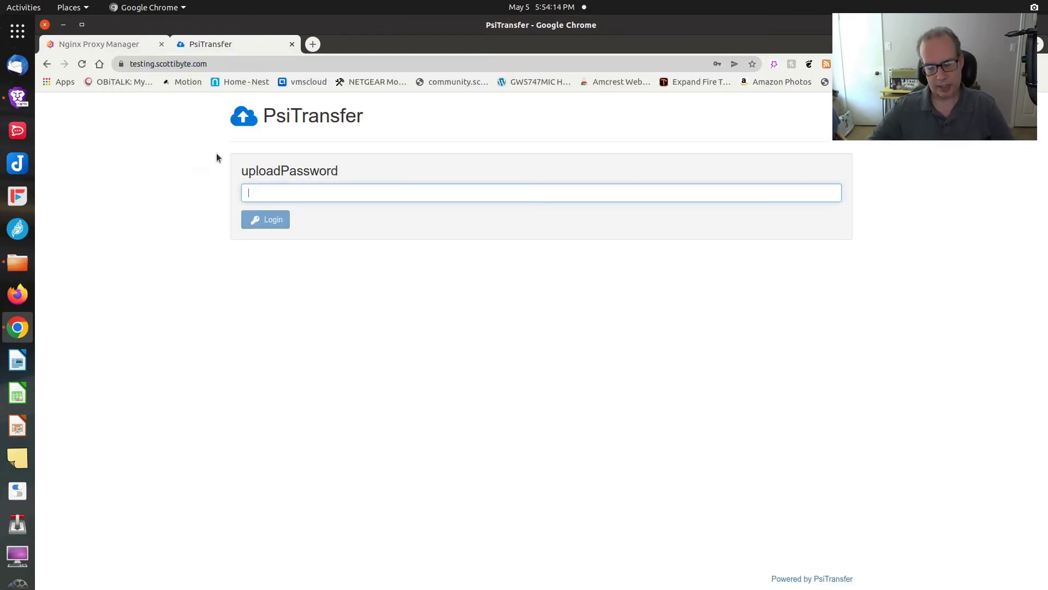
type("p")
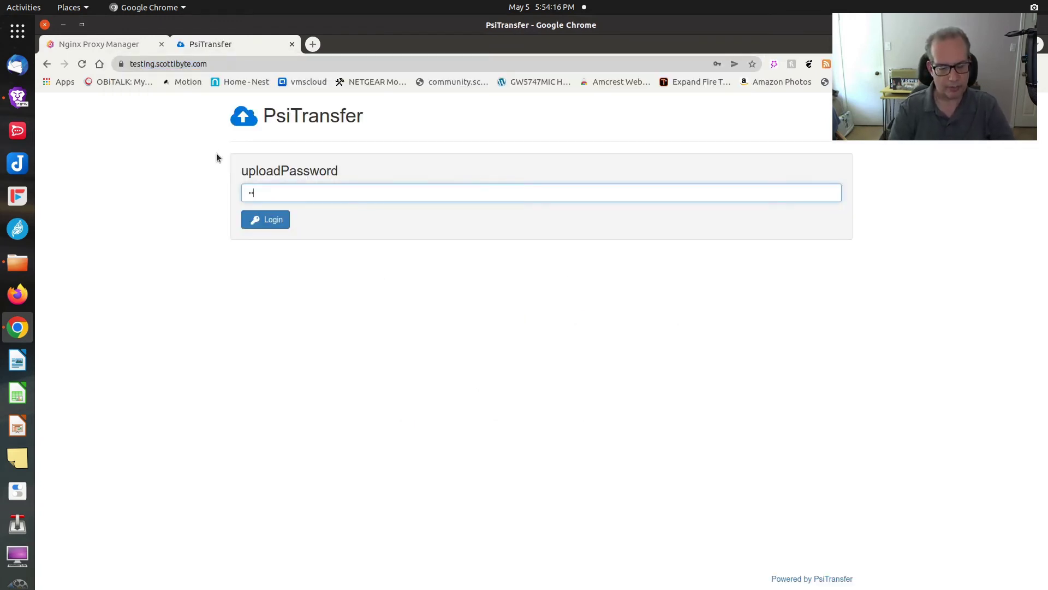
type("ass")
key("Return")
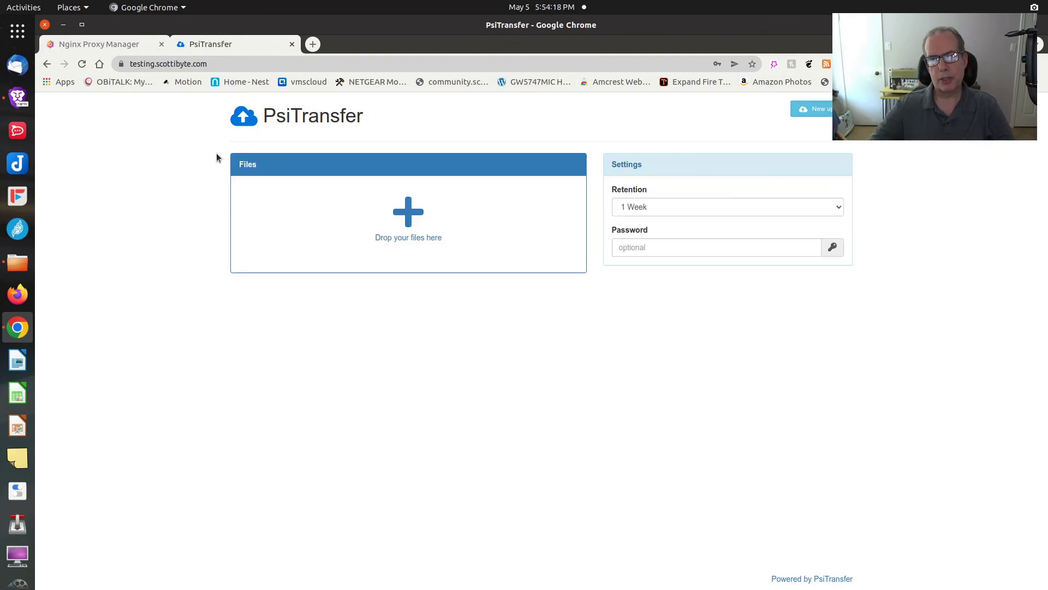
Step: Confirm the connection is secure via the padlock, then advance the summary slide
left_click(121, 64)
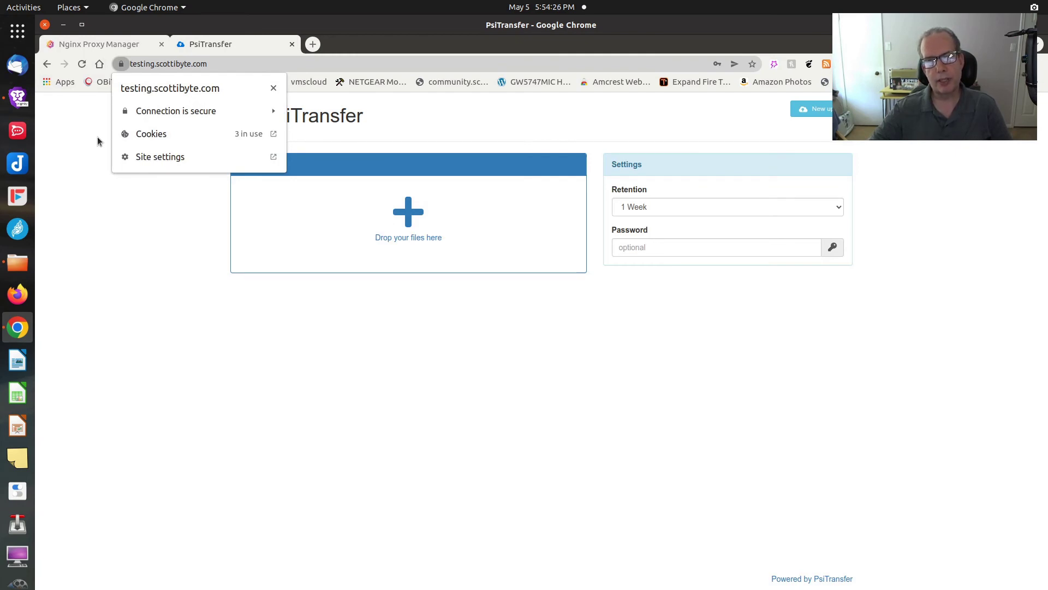
left_click(97, 137)
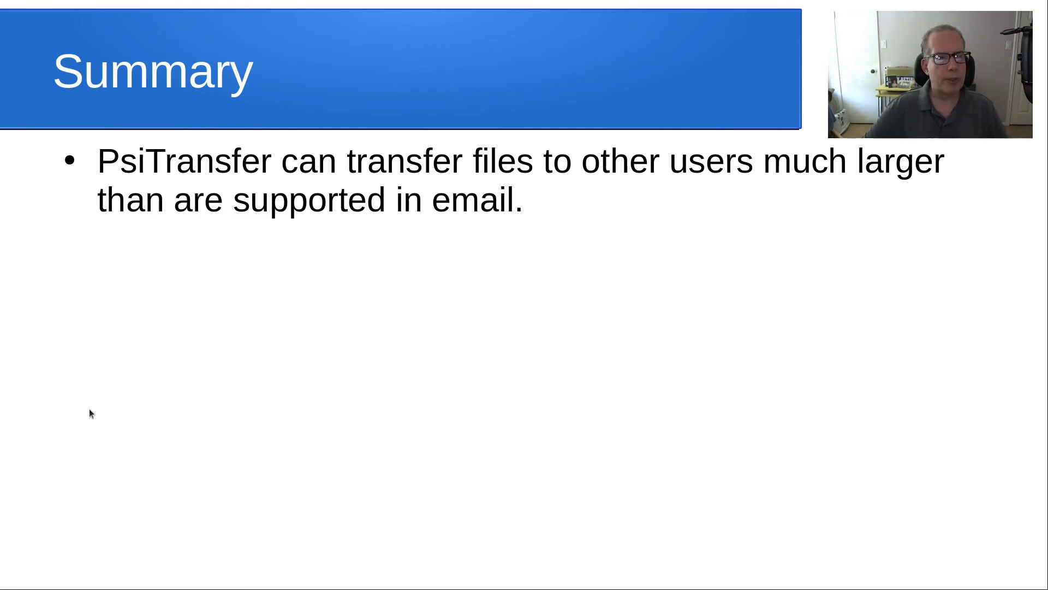
key("Right")
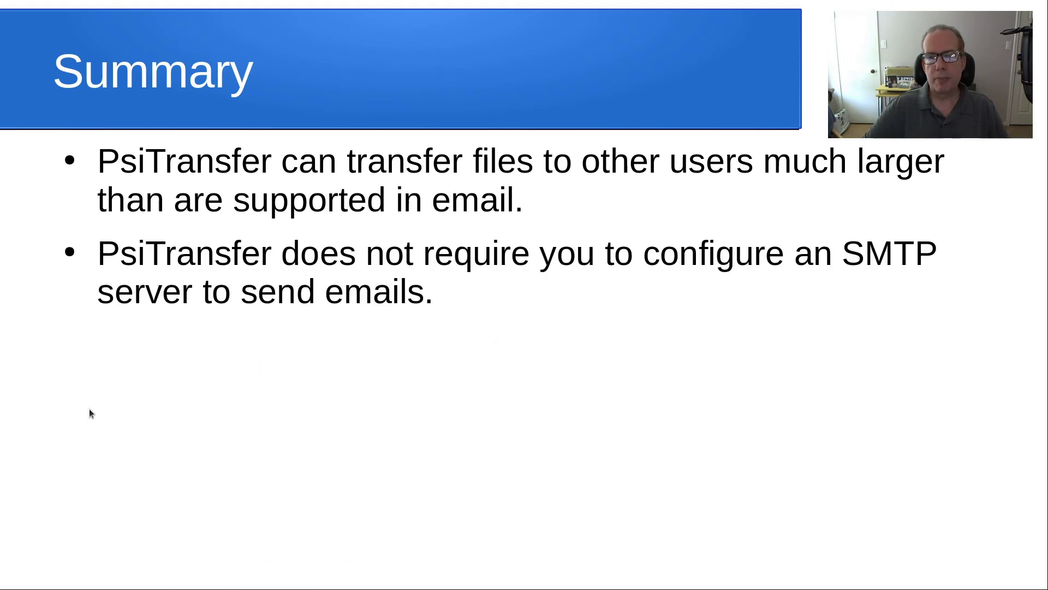